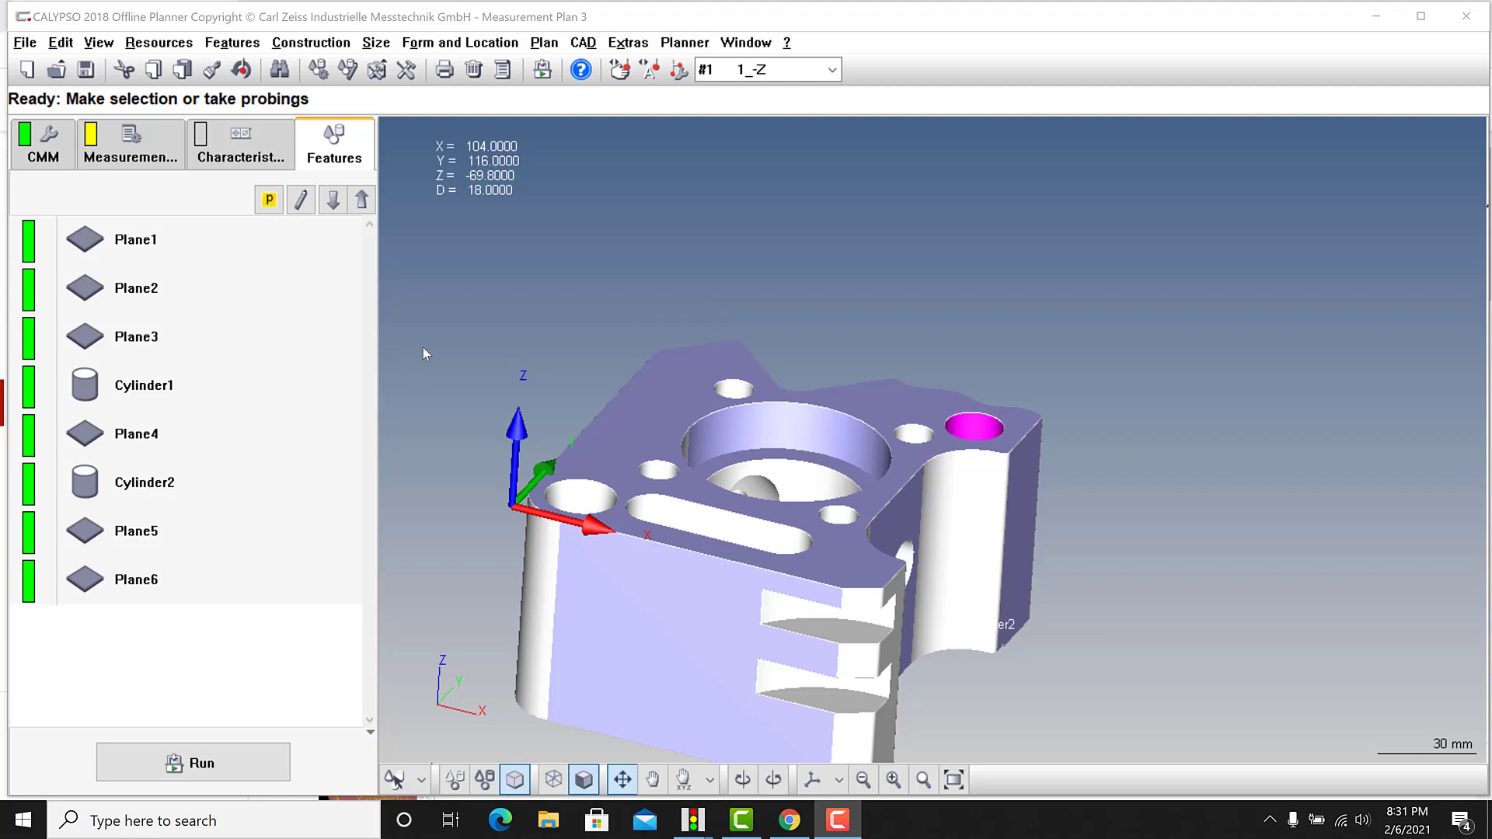
Step: Rotate the CAD part to a more frontal view
{"action": "mouse_move", "coordinate": [1095, 436]}
{"action": "left_mouse_down"}
{"action": "mouse_move", "coordinate": [1069, 446]}
{"action": "mouse_move", "coordinate": [1073, 395]}
{"action": "mouse_move", "coordinate": [1079, 449]}
{"action": "left_mouse_up"}
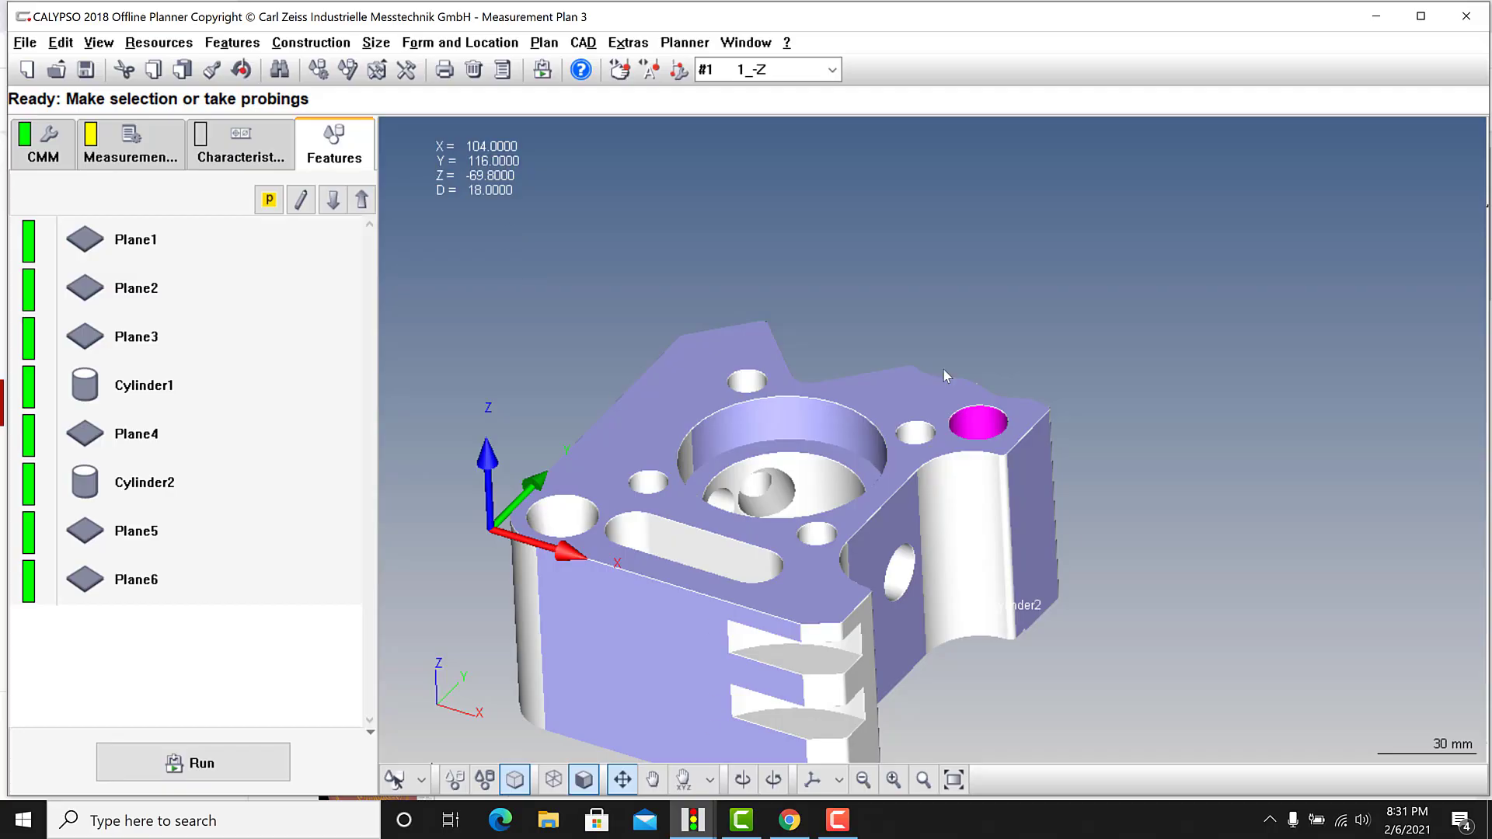
Step: Add a True Position characteristic and open True Position1's definition
{"action": "left_click", "coordinate": [464, 42]}
{"action": "left_click", "coordinate": [466, 440]}
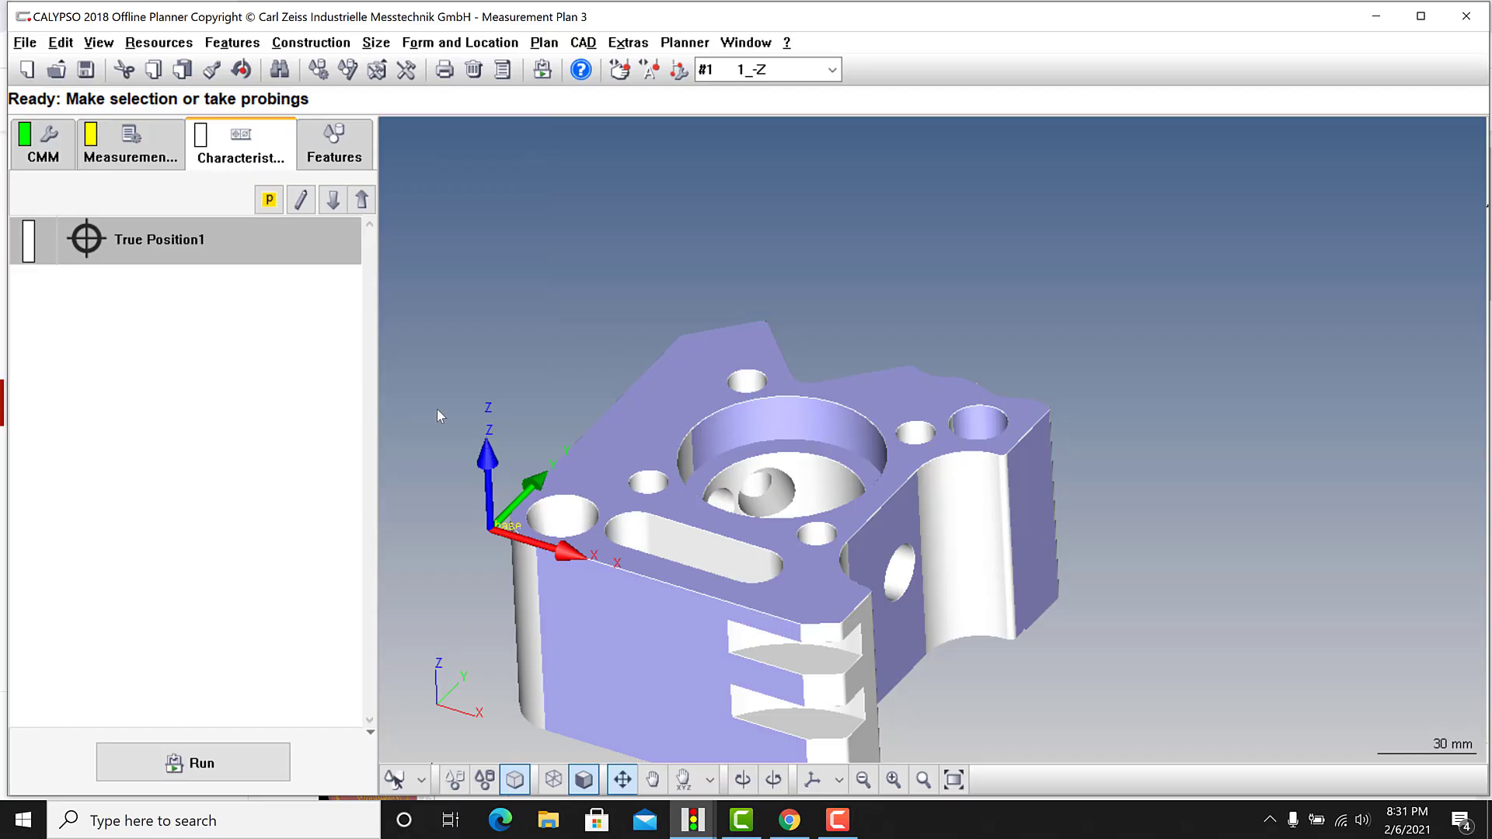
{"action": "double_click", "coordinate": [183, 240]}
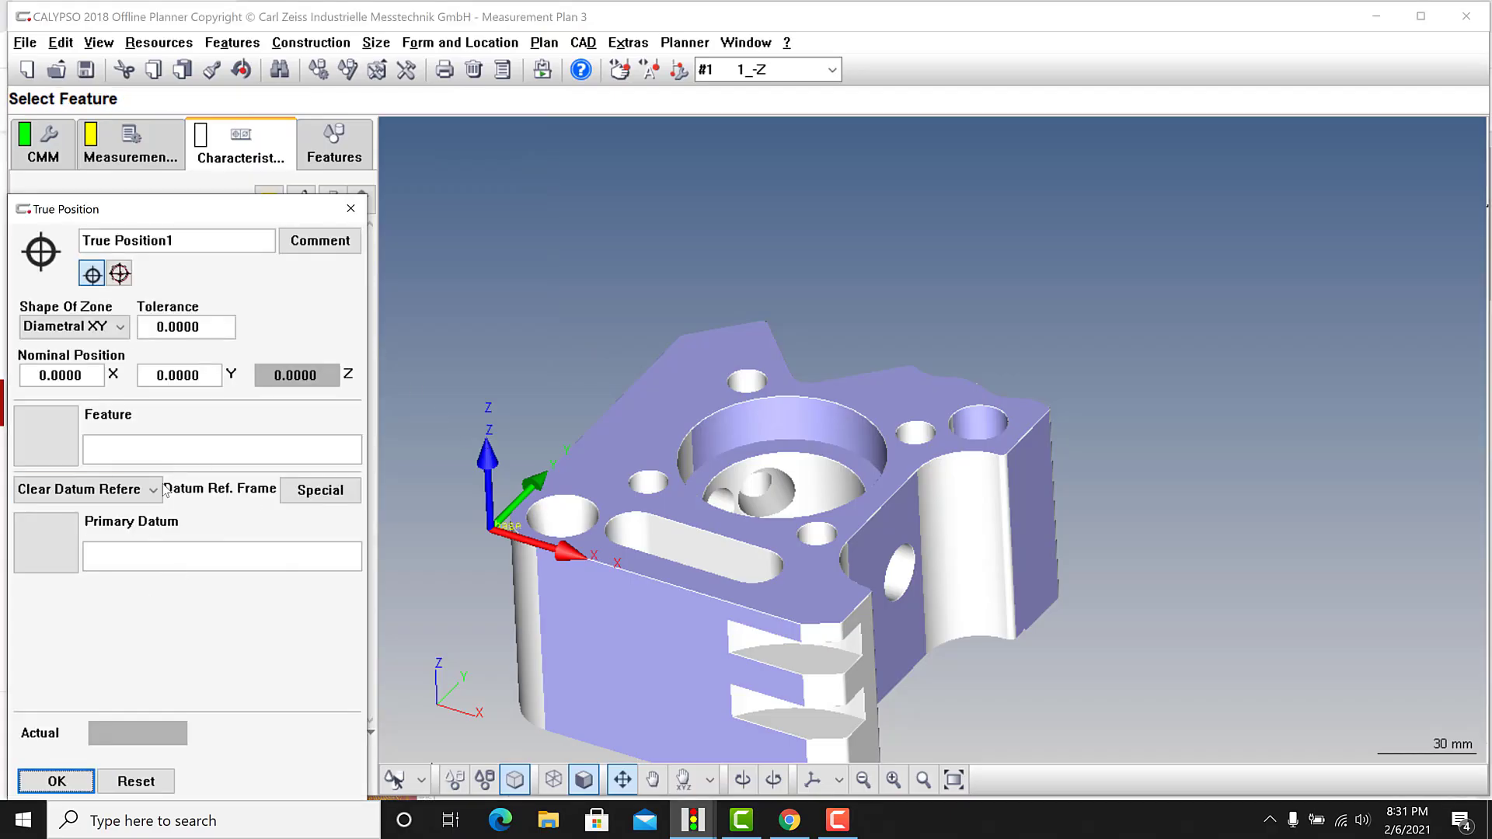
Step: Check the datum reference frame choices without changing them, and tilt the part frontally
{"action": "left_click", "coordinate": [93, 488]}
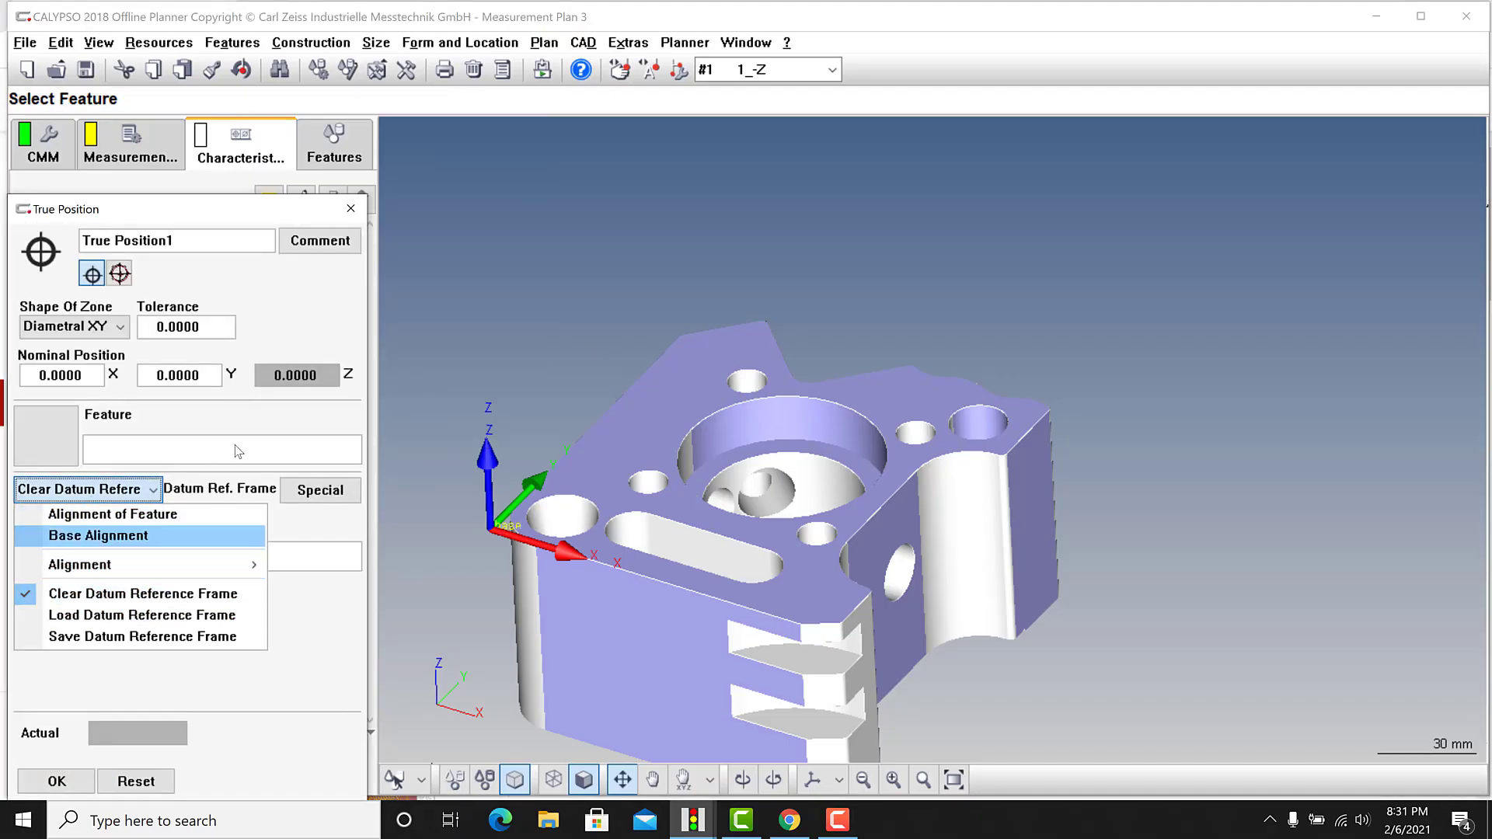
{"action": "key", "text": "Escape"}
{"action": "scroll", "coordinate": [716, 678], "scroll_direction": "down", "scroll_amount": 2}
{"action": "scroll", "coordinate": [669, 711], "scroll_direction": "up", "scroll_amount": 2}
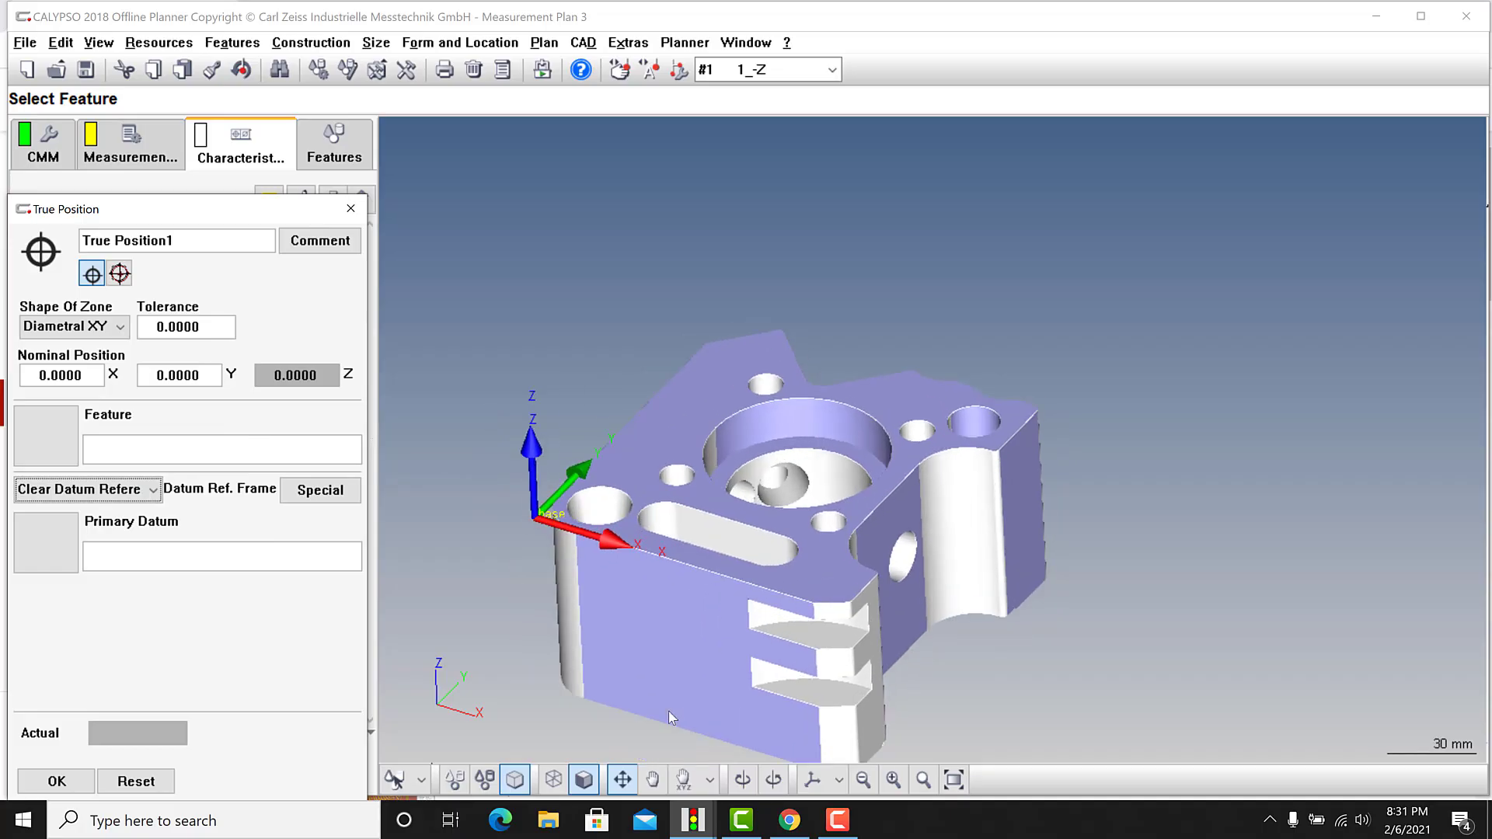
{"action": "middle_click_drag", "start_coordinate": [632, 688], "coordinate": [922, 472]}
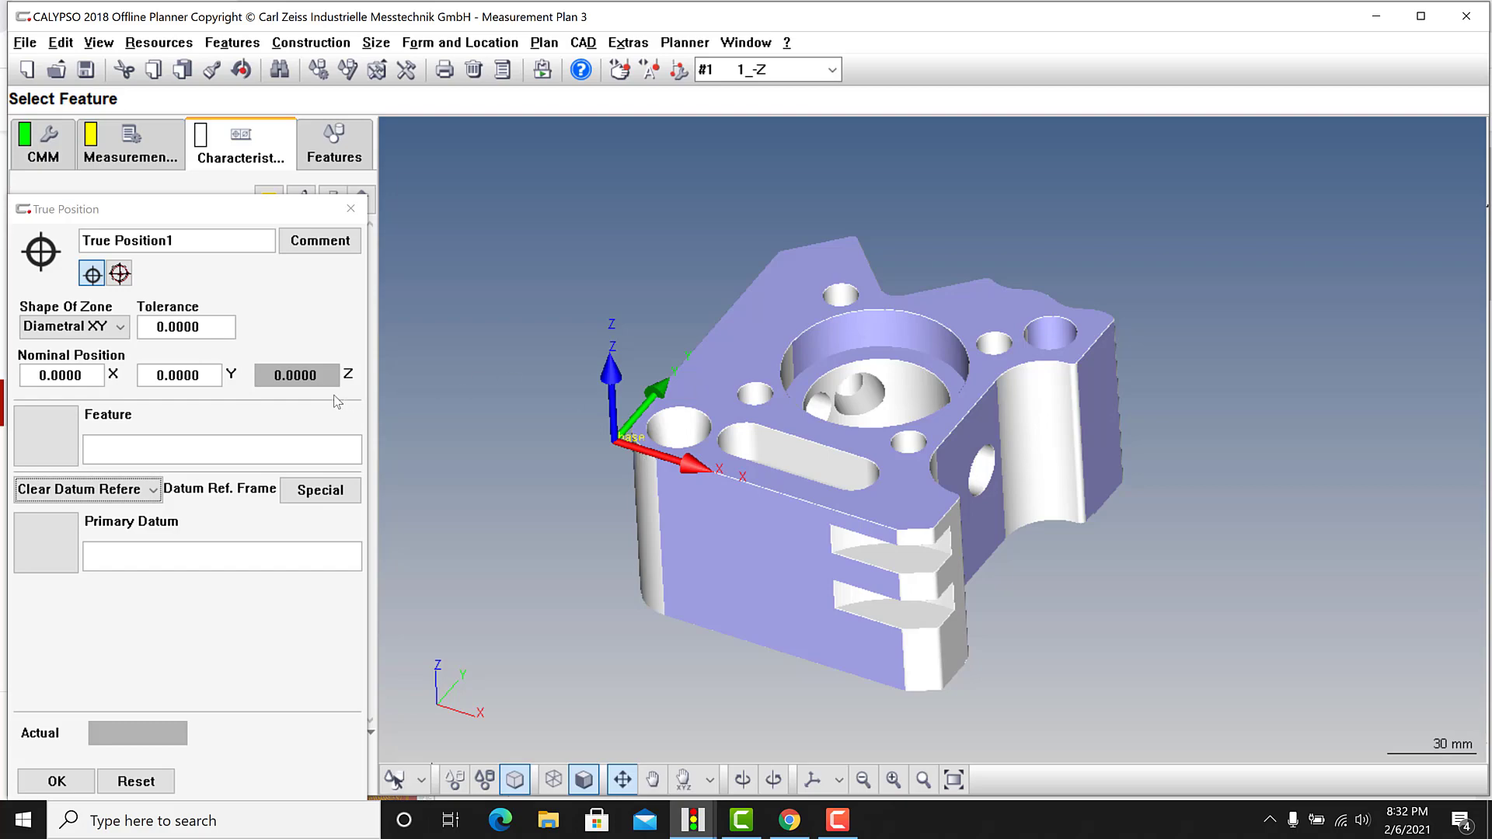
Step: Choose Cylinder1 as the feature True Position1 evaluates
{"action": "left_click", "coordinate": [46, 432]}
{"action": "left_click", "coordinate": [62, 436]}
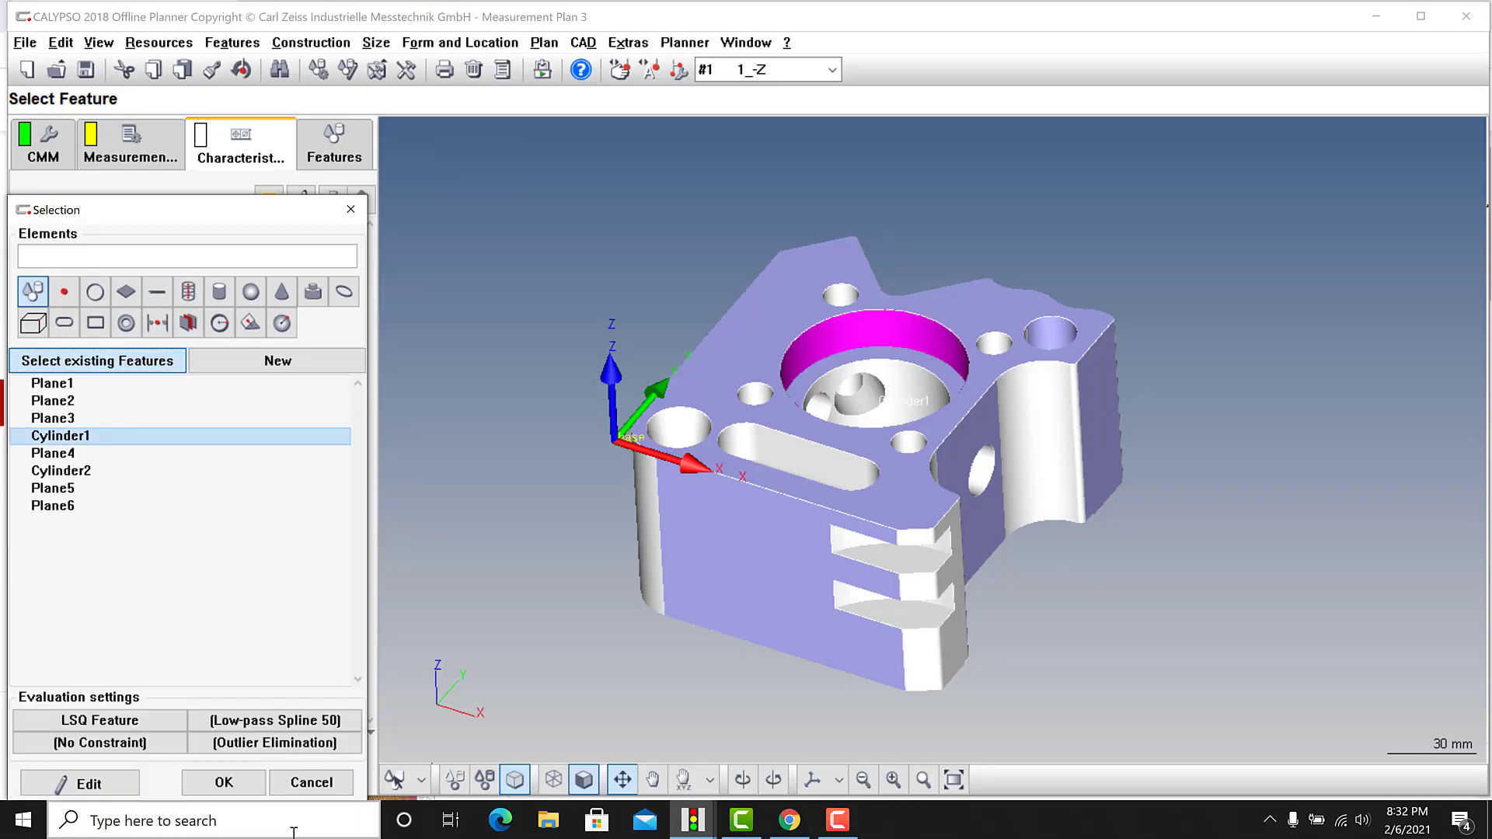
{"action": "left_click", "coordinate": [223, 782]}
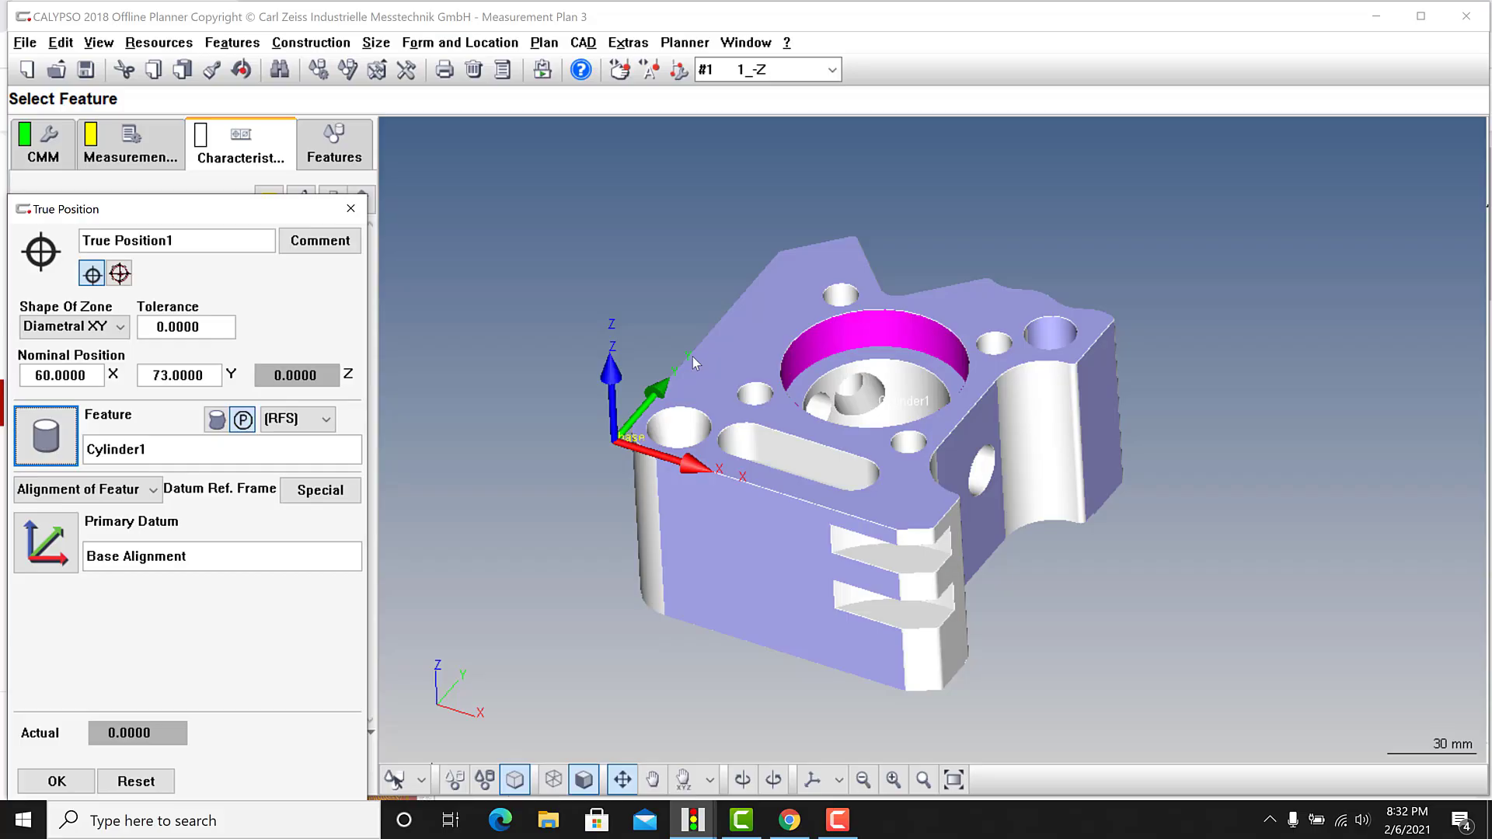
Step: Assign Plane5, Plane2 and Plane6 as primary, secondary and tertiary datums
{"action": "left_click", "coordinate": [894, 351]}
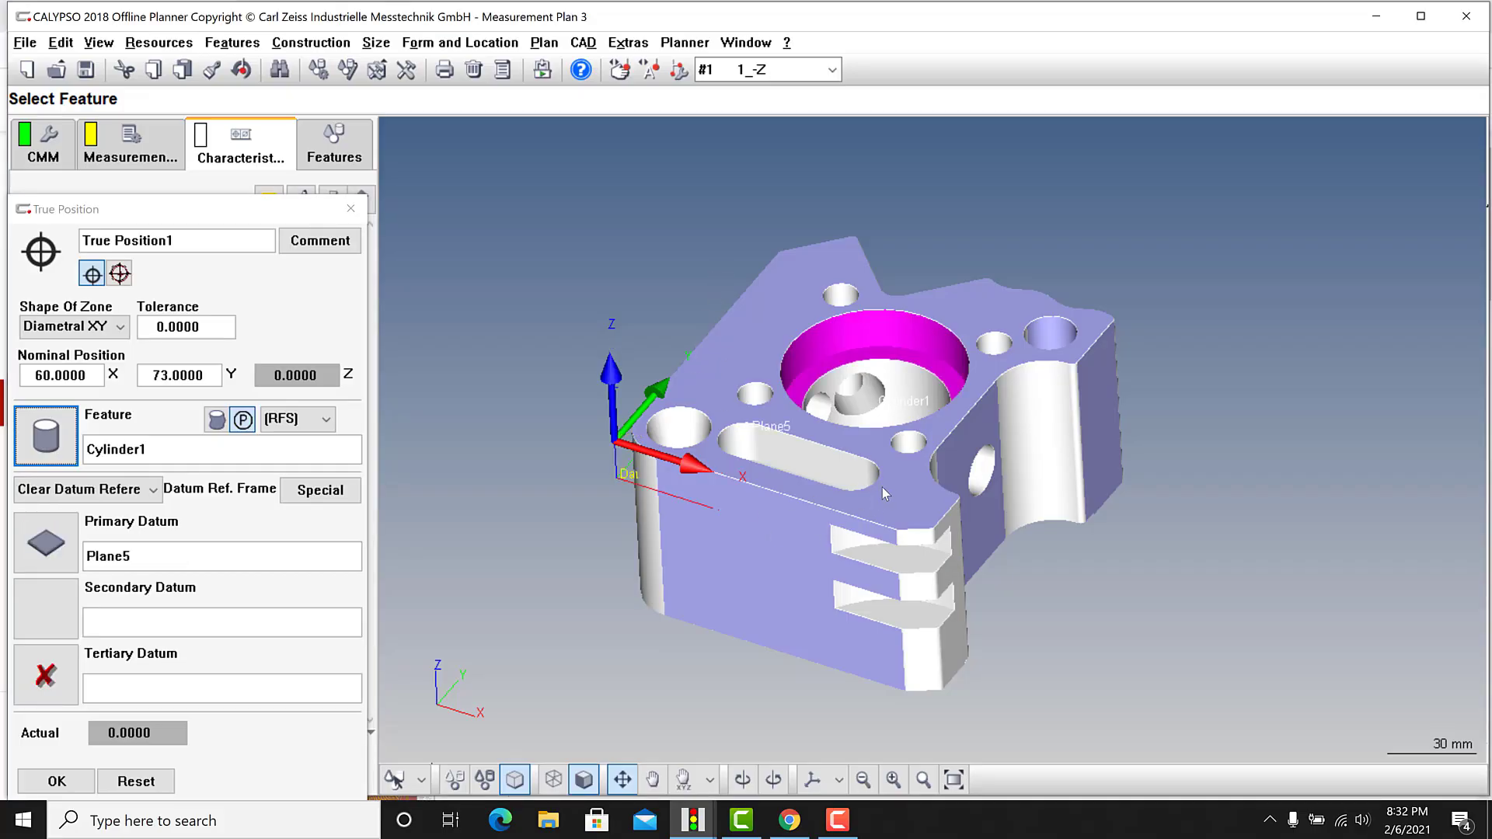
{"action": "left_click", "coordinate": [786, 528]}
{"action": "left_click", "coordinate": [957, 449]}
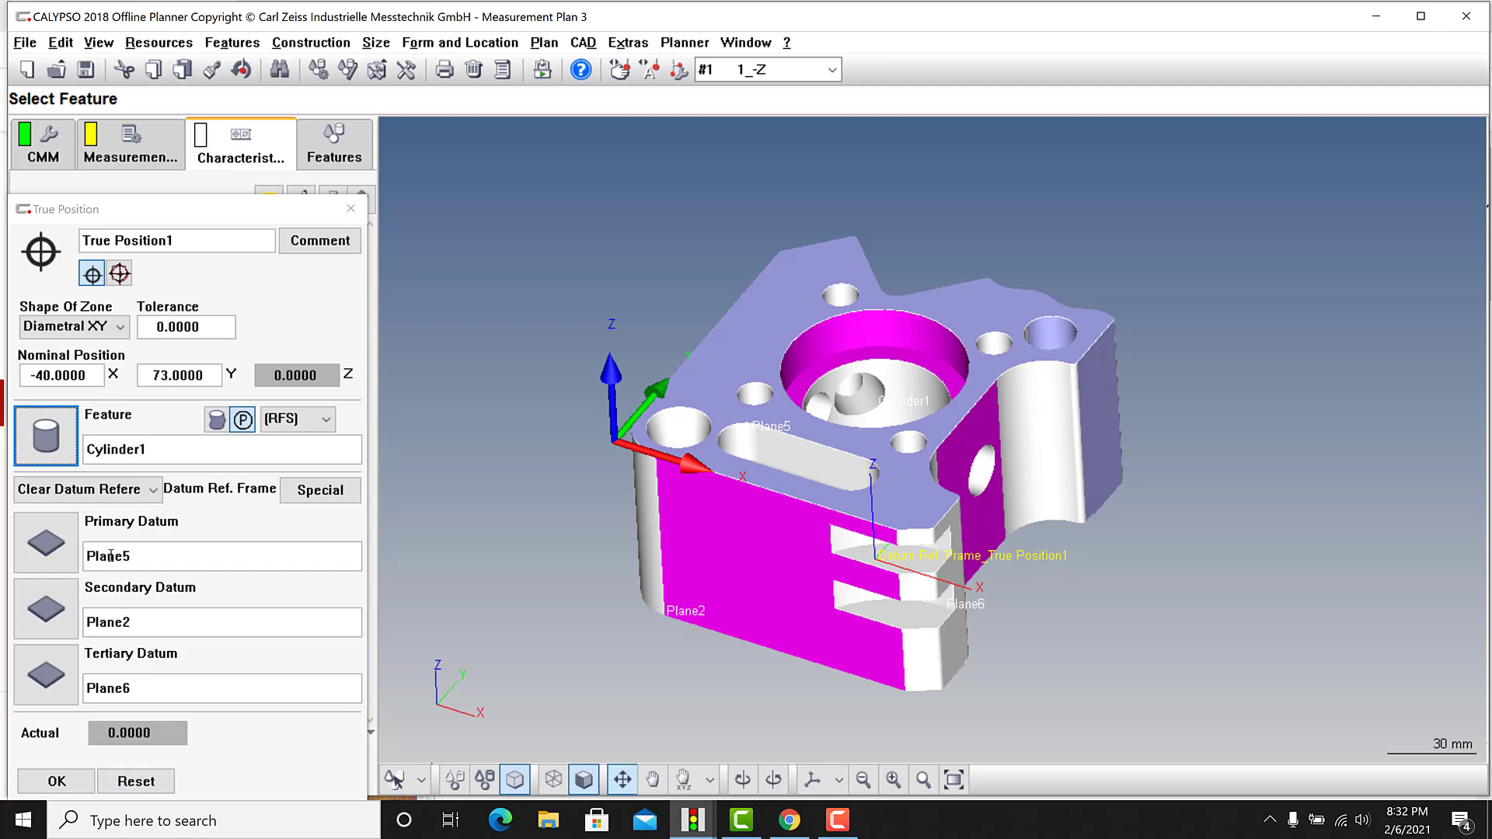
Step: Save the Plane5/Plane2/Plane6 datum reference frame under the name 'abc'
{"action": "left_click", "coordinate": [114, 500]}
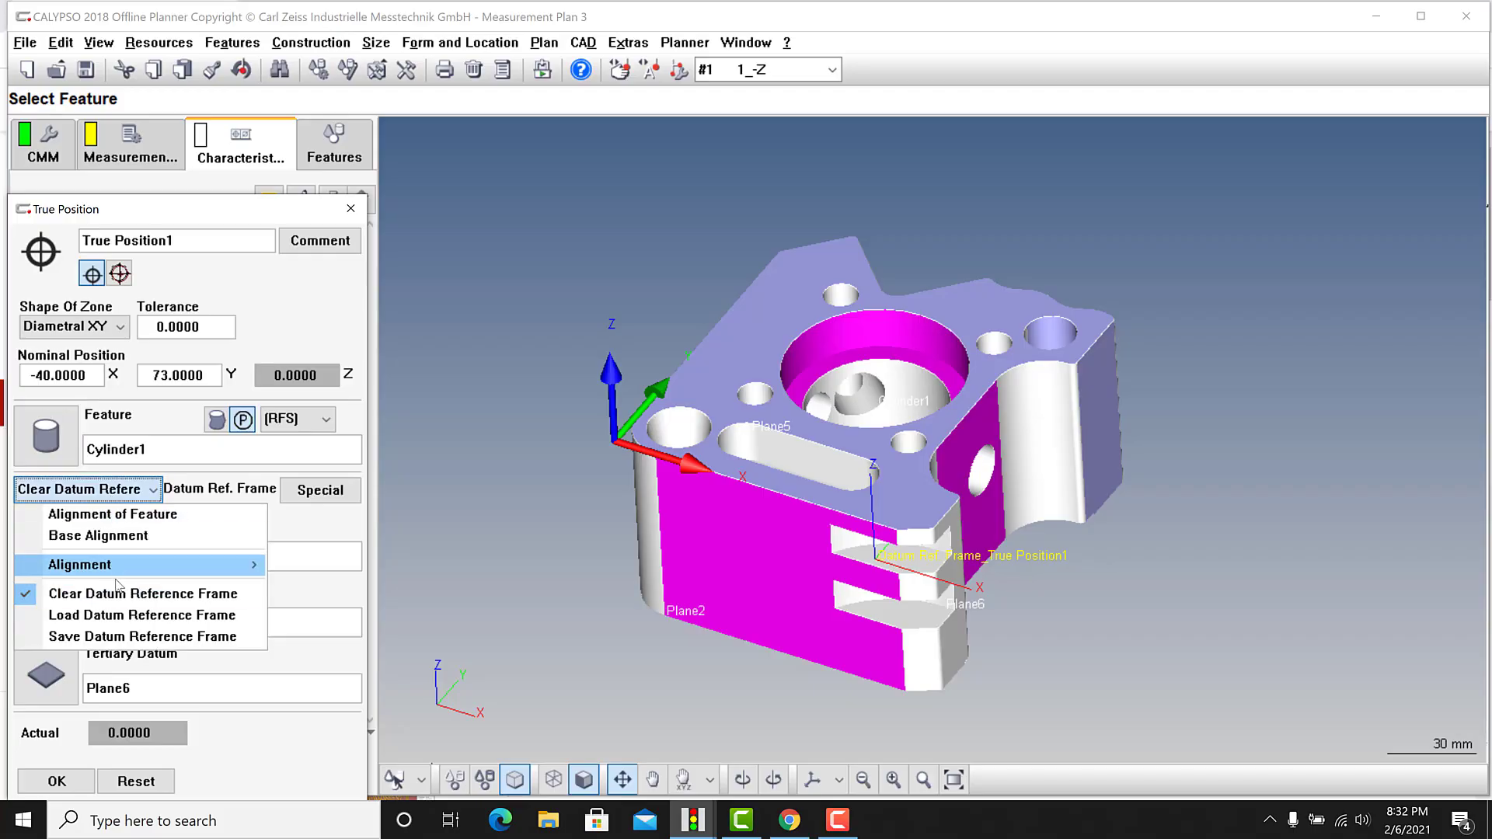
{"action": "left_click", "coordinate": [107, 637]}
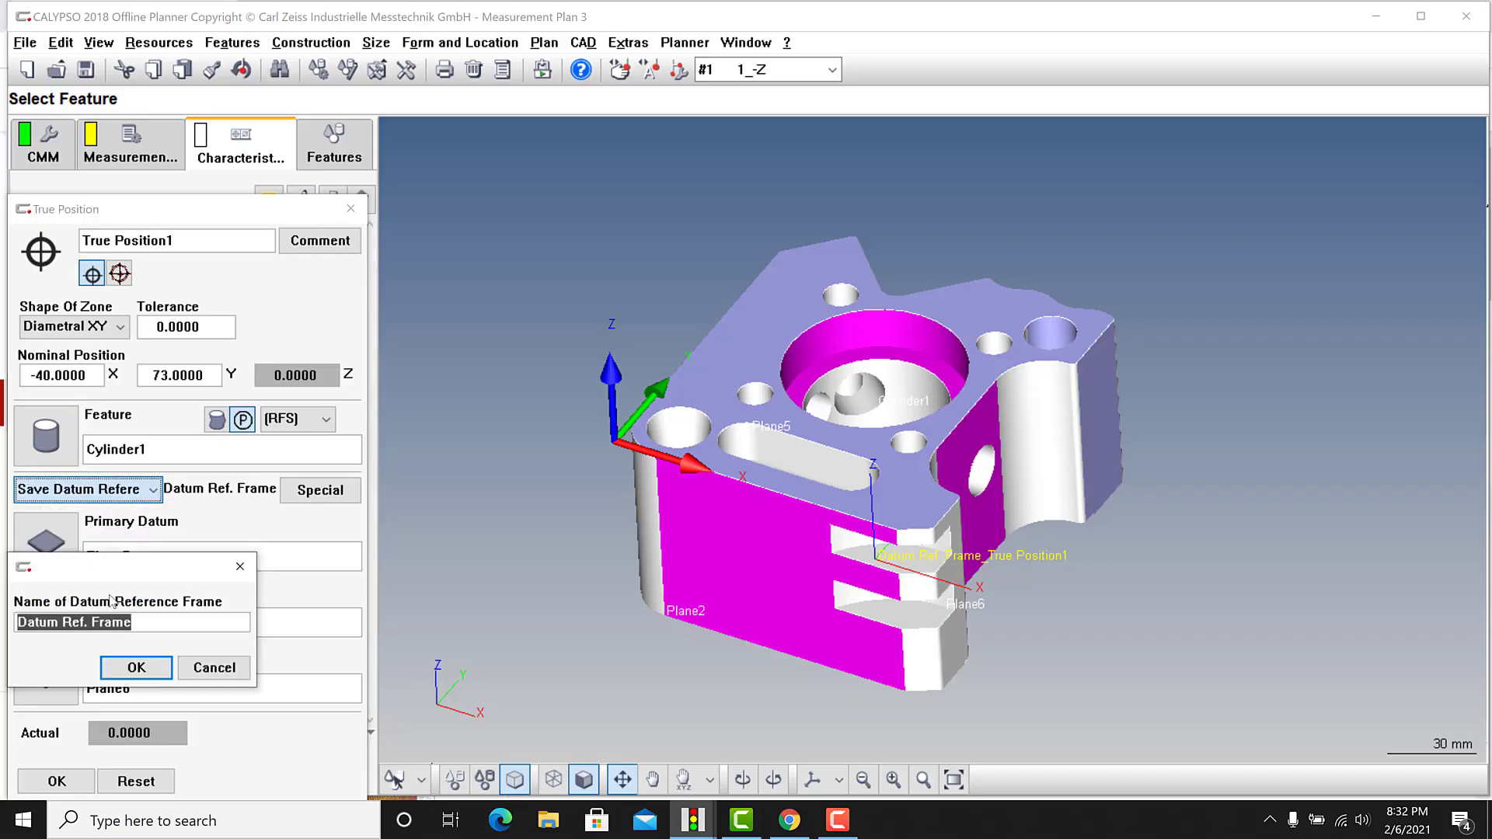
{"action": "type", "text": "abc"}
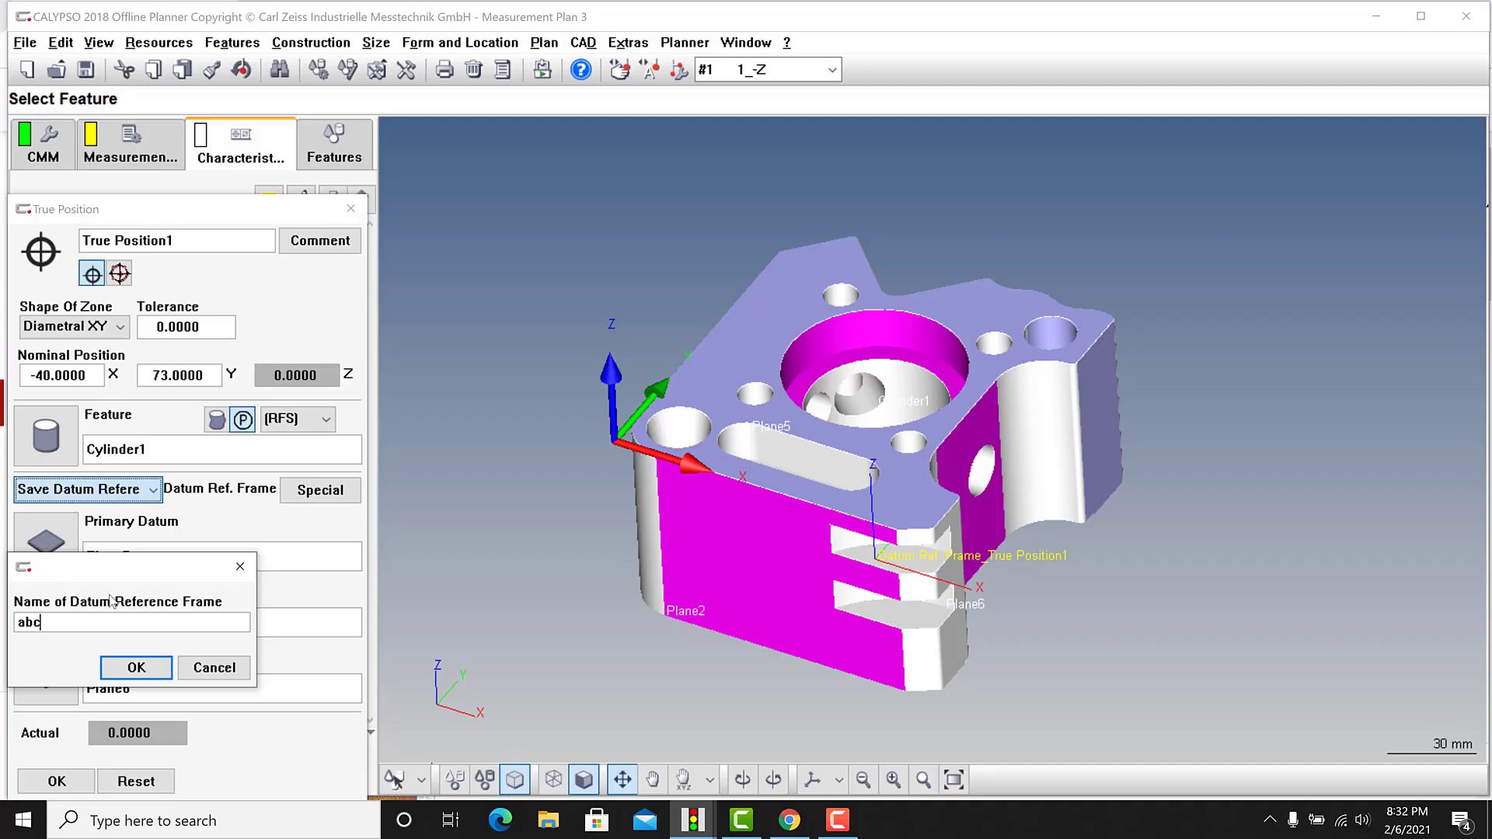
{"action": "left_click", "coordinate": [152, 668]}
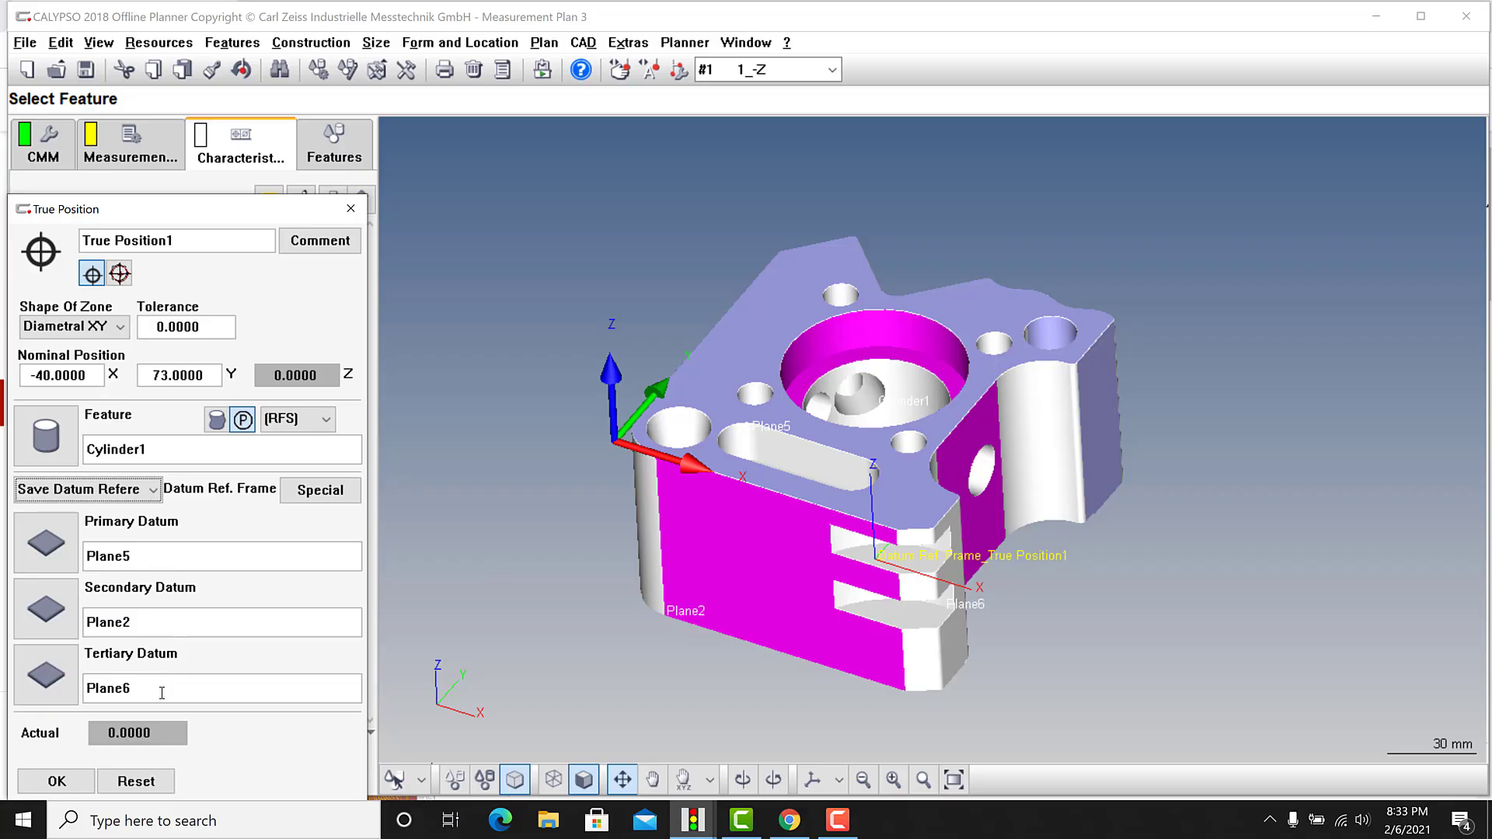
Step: Close True Position1, add True Position2, and set its feature to Cylinder1
{"action": "left_click", "coordinate": [48, 781]}
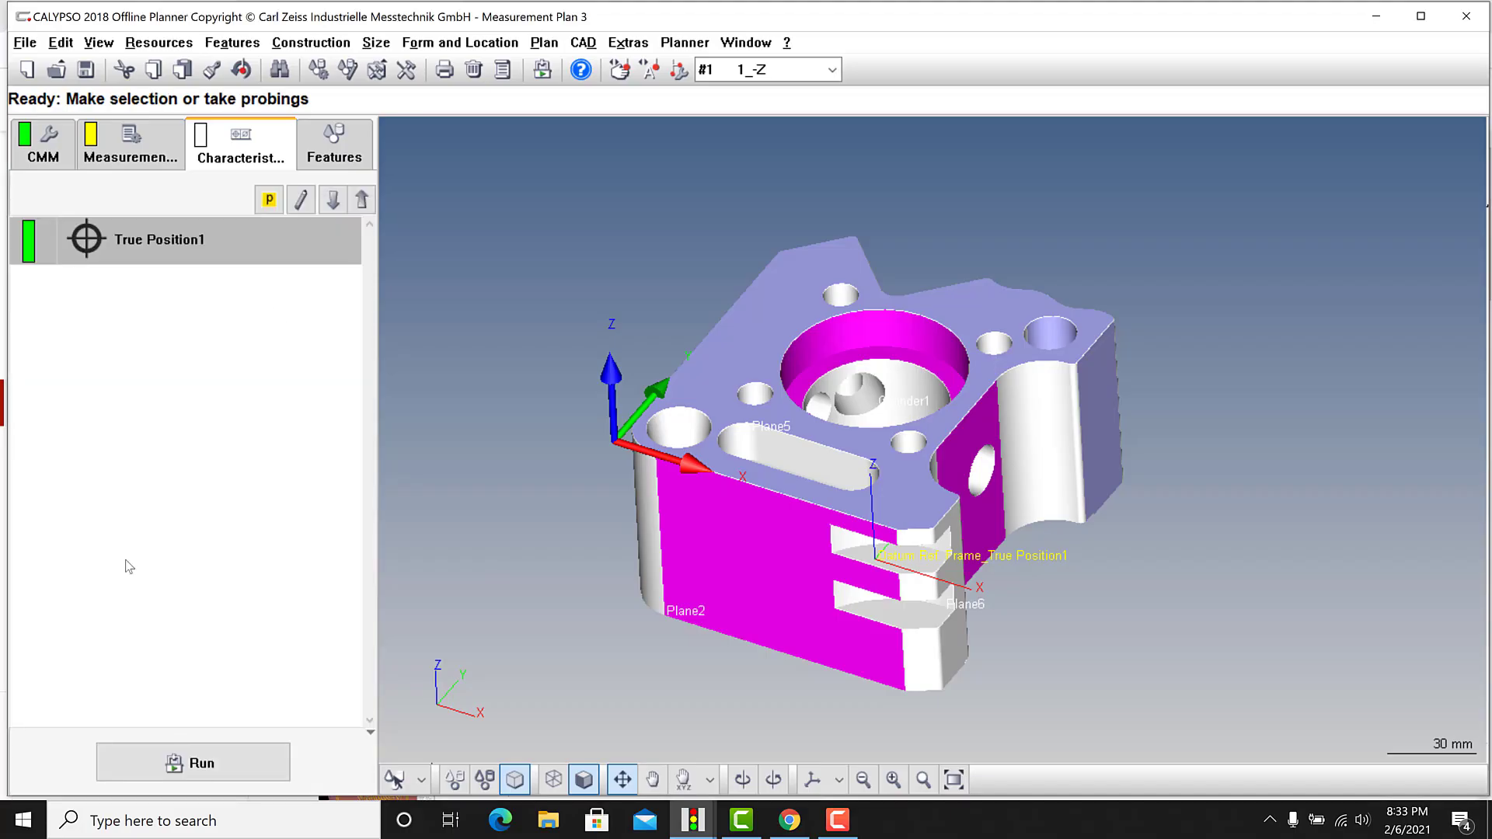
{"action": "left_click", "coordinate": [475, 50]}
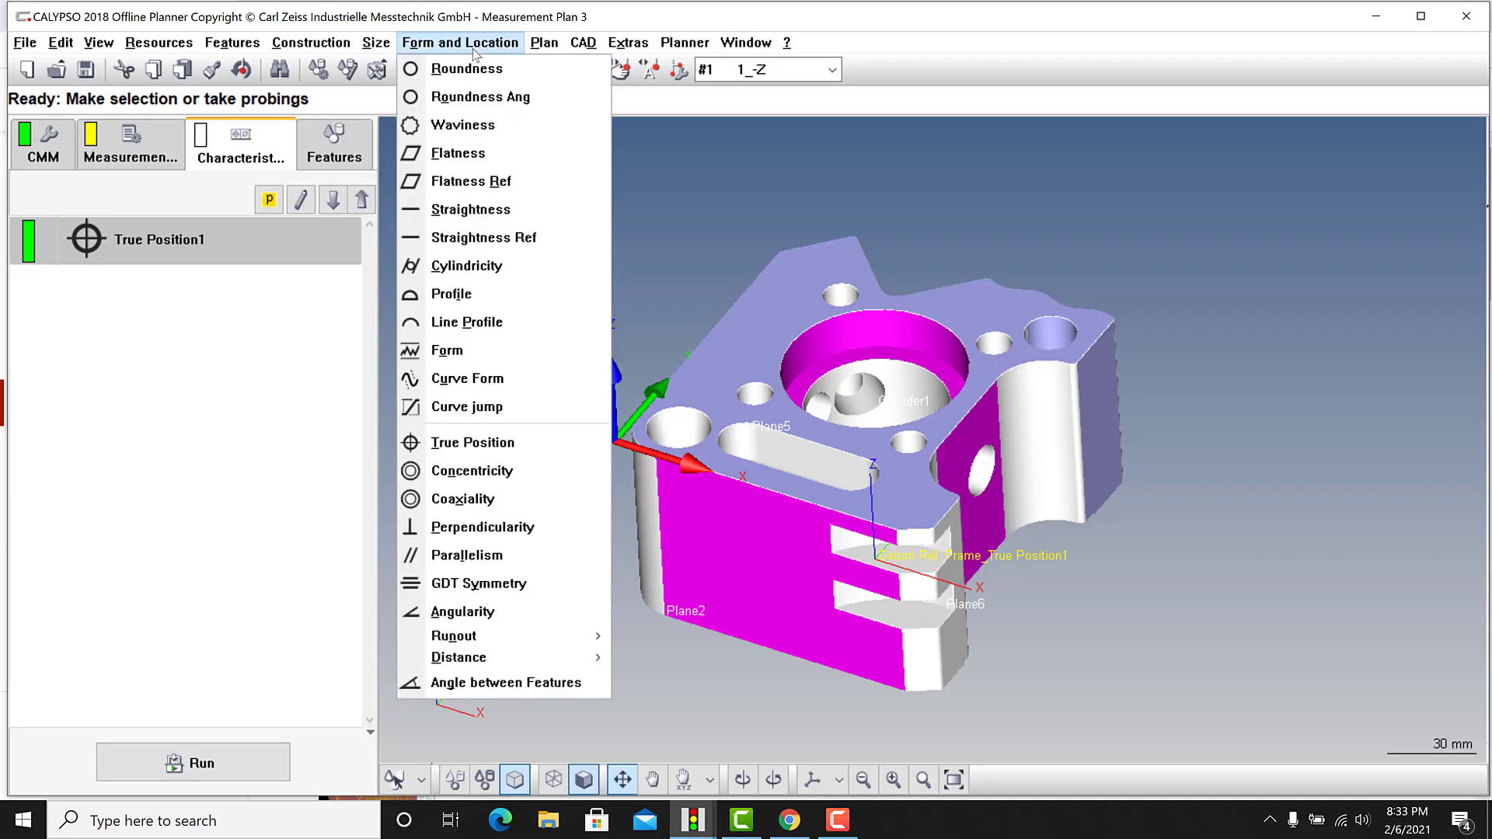
{"action": "left_click", "coordinate": [466, 442]}
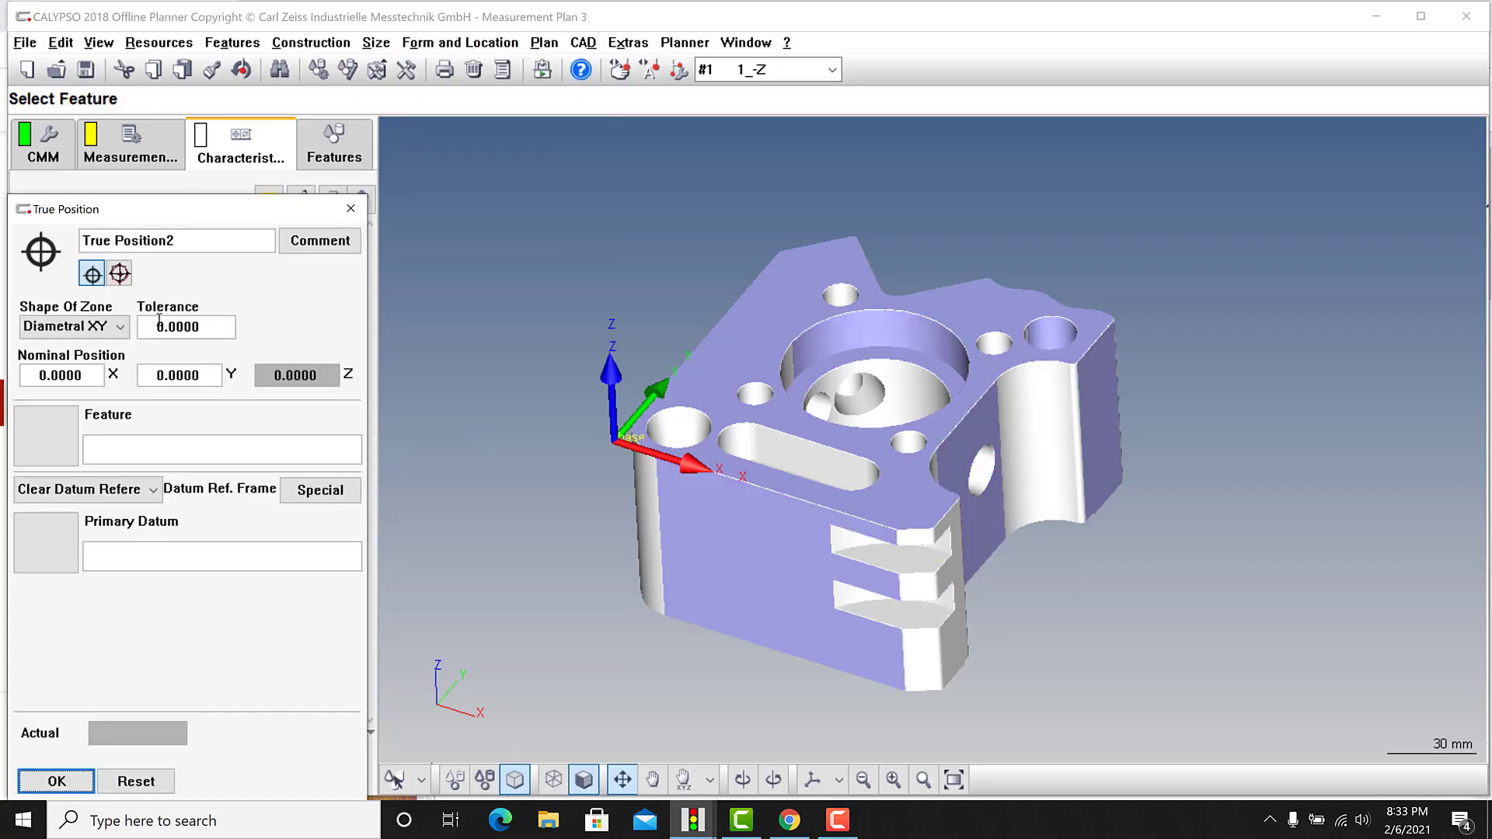
{"action": "left_click", "coordinate": [51, 422]}
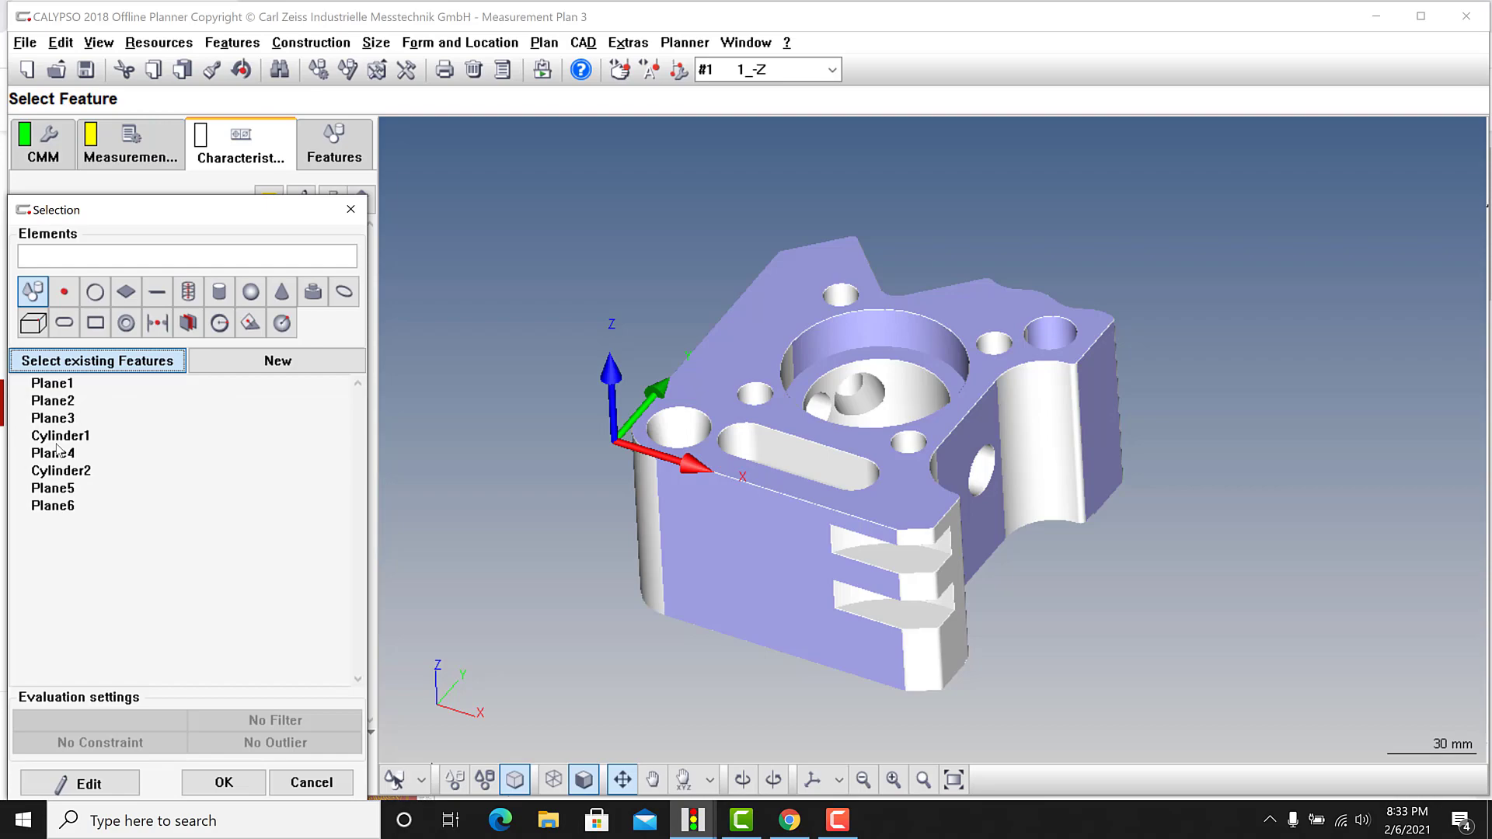
{"action": "left_click", "coordinate": [66, 436]}
{"action": "left_click", "coordinate": [224, 782]}
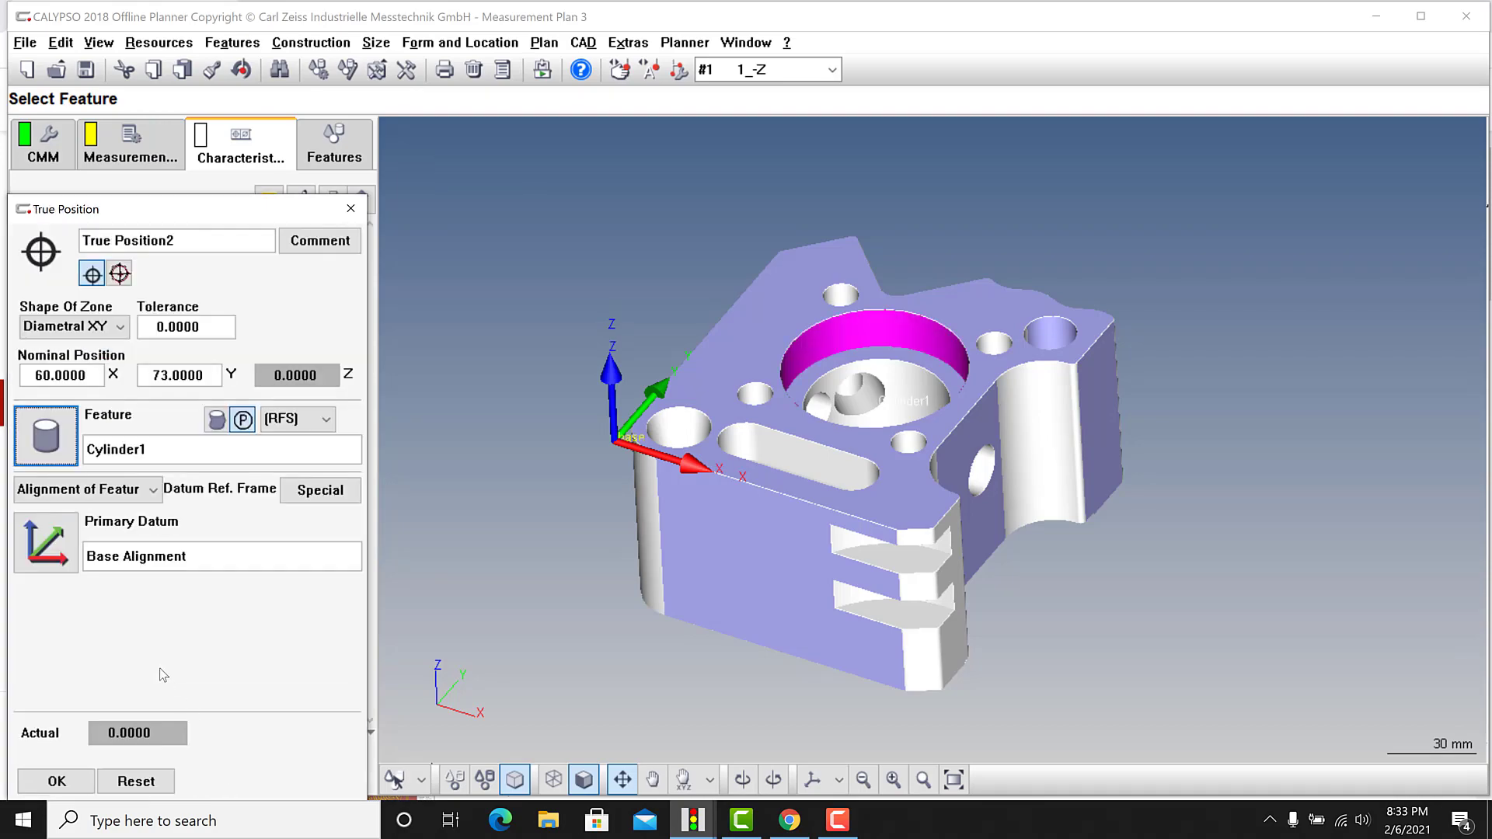
Step: Load the saved 'abc' datum reference frame into True Position2
{"action": "left_click", "coordinate": [92, 496]}
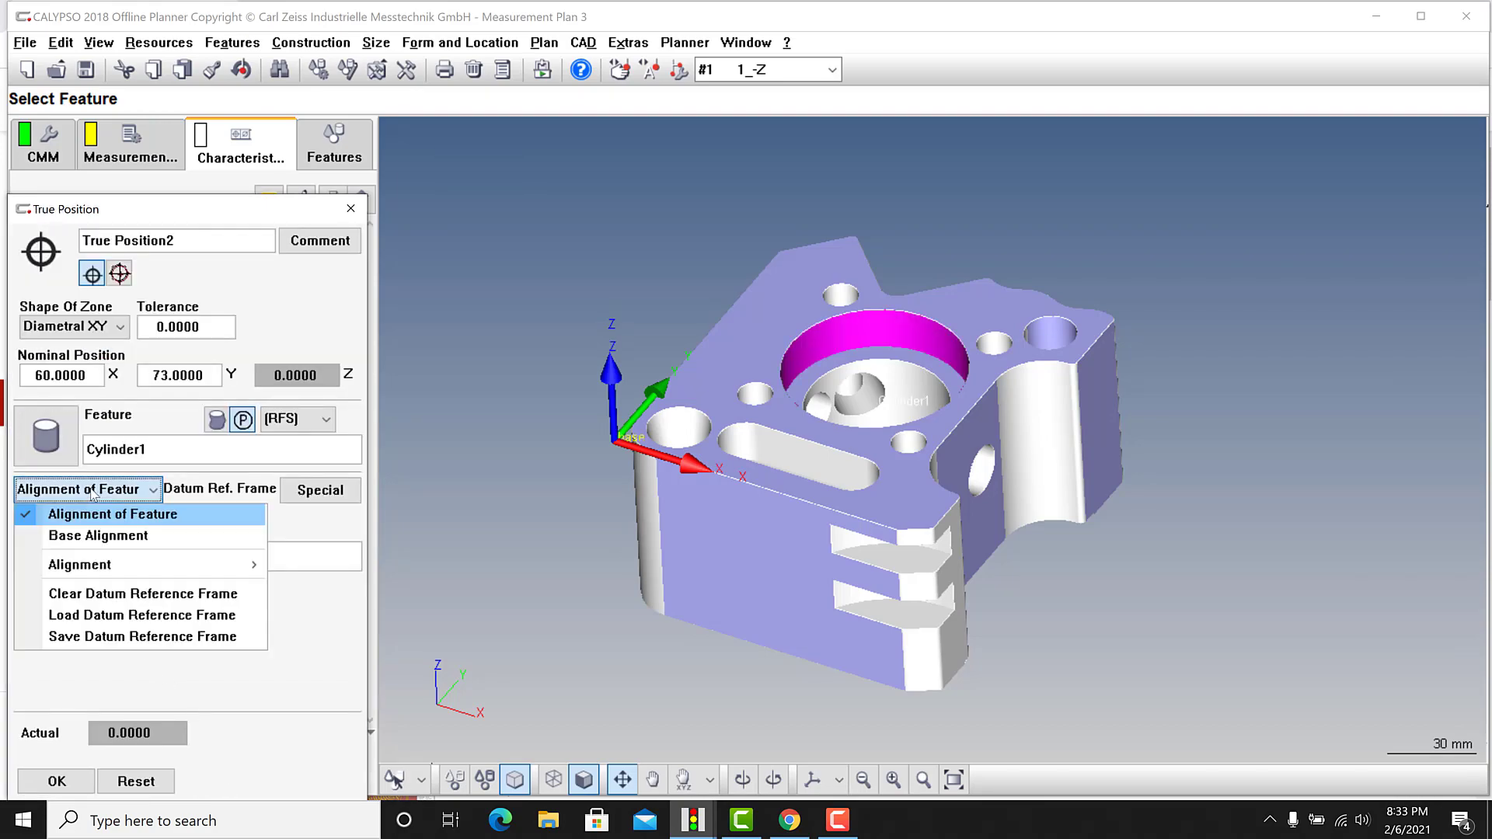
{"action": "left_click", "coordinate": [107, 620]}
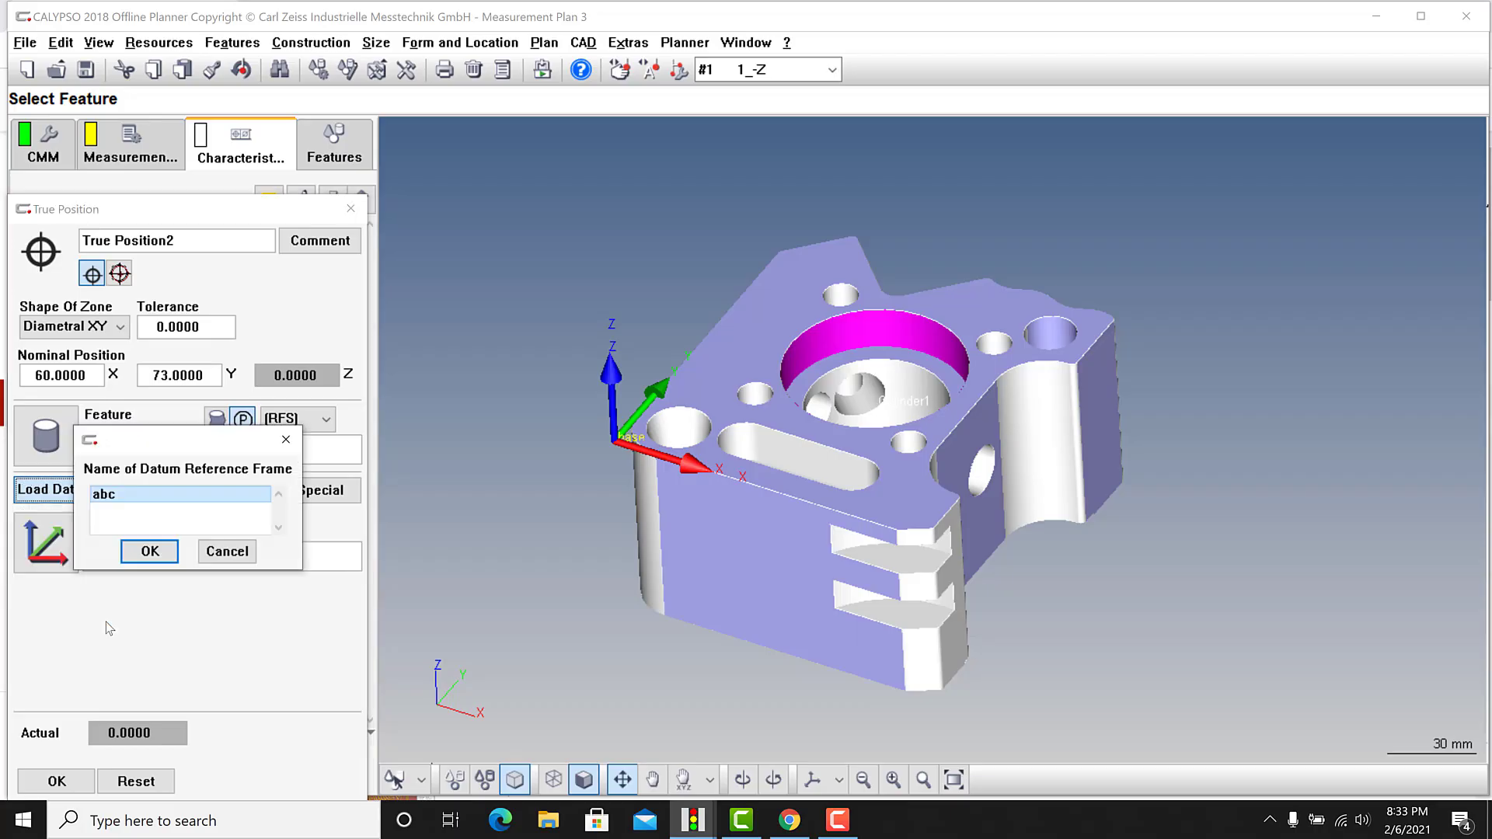
{"action": "left_click", "coordinate": [144, 553]}
{"action": "left_click", "coordinate": [144, 553]}
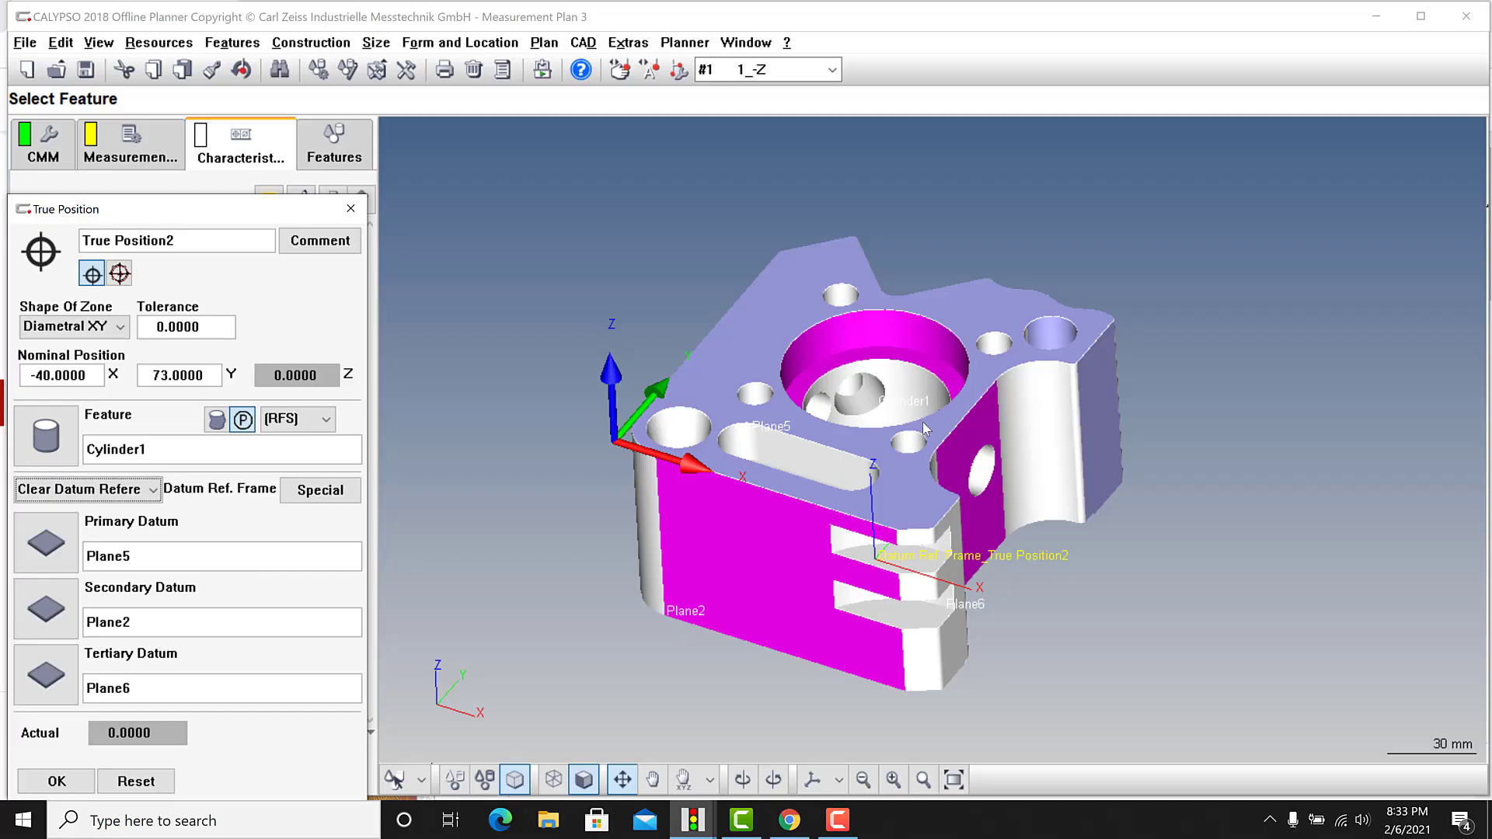
Step: Briefly switch to Base Alignment, then reload the 'abc' frame (Plane5, Plane2, Plane6)
{"action": "left_click", "coordinate": [107, 497]}
{"action": "left_click", "coordinate": [116, 535]}
{"action": "left_click", "coordinate": [117, 497]}
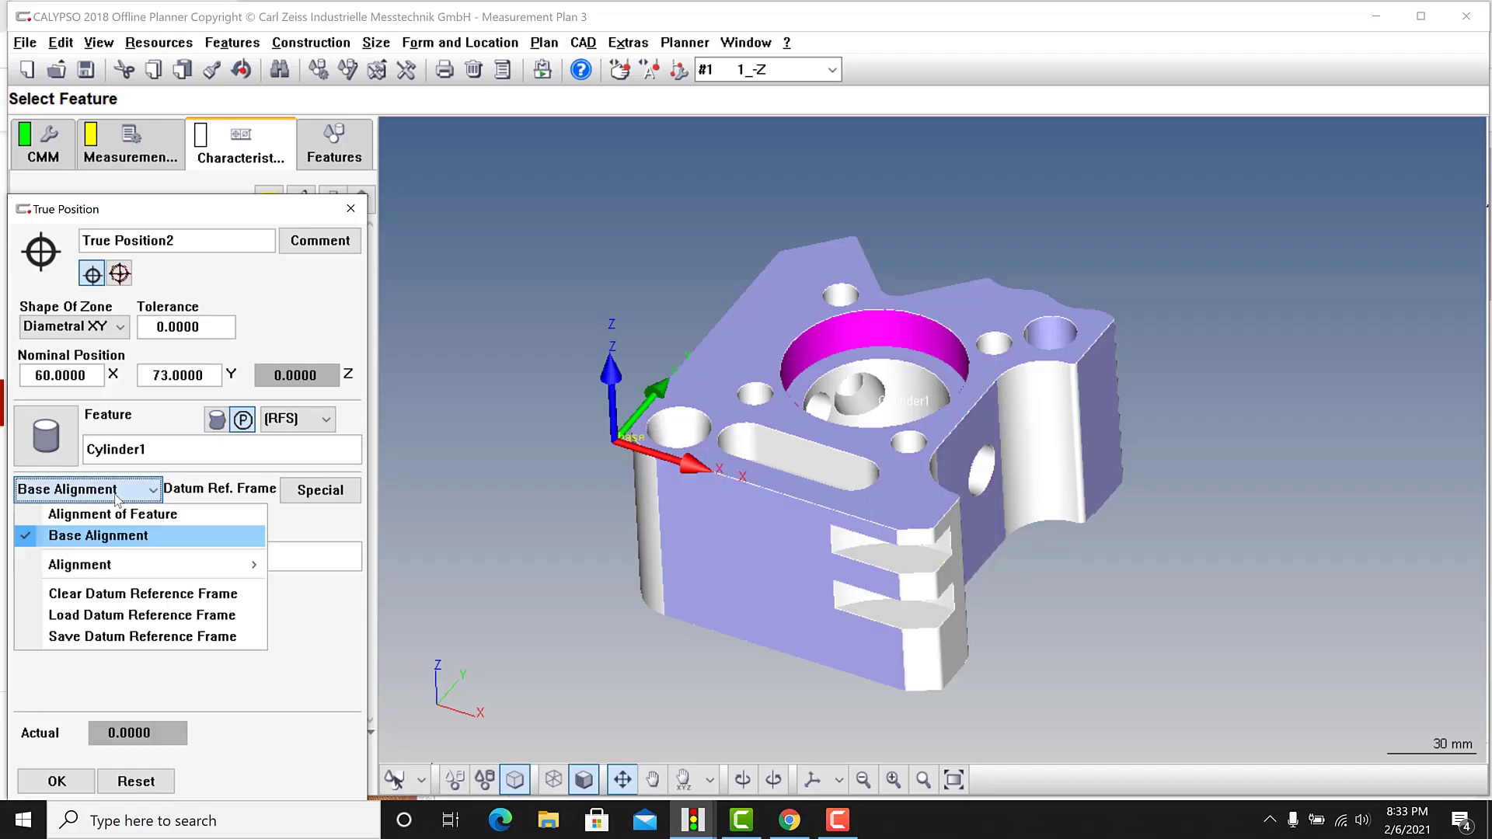
{"action": "left_click", "coordinate": [113, 514]}
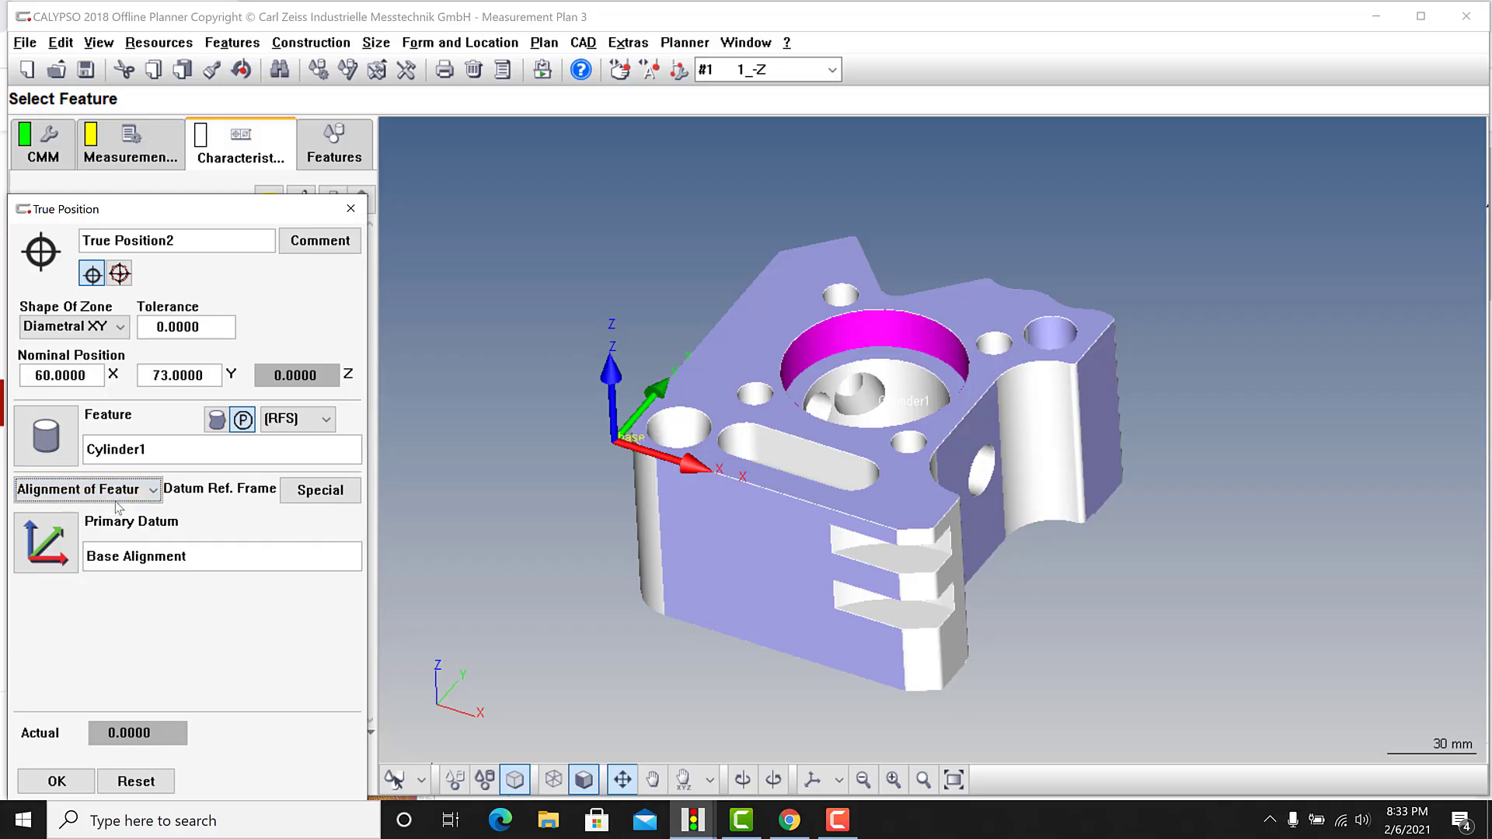
{"action": "left_click", "coordinate": [115, 501]}
{"action": "left_click", "coordinate": [115, 529]}
{"action": "left_click", "coordinate": [117, 491]}
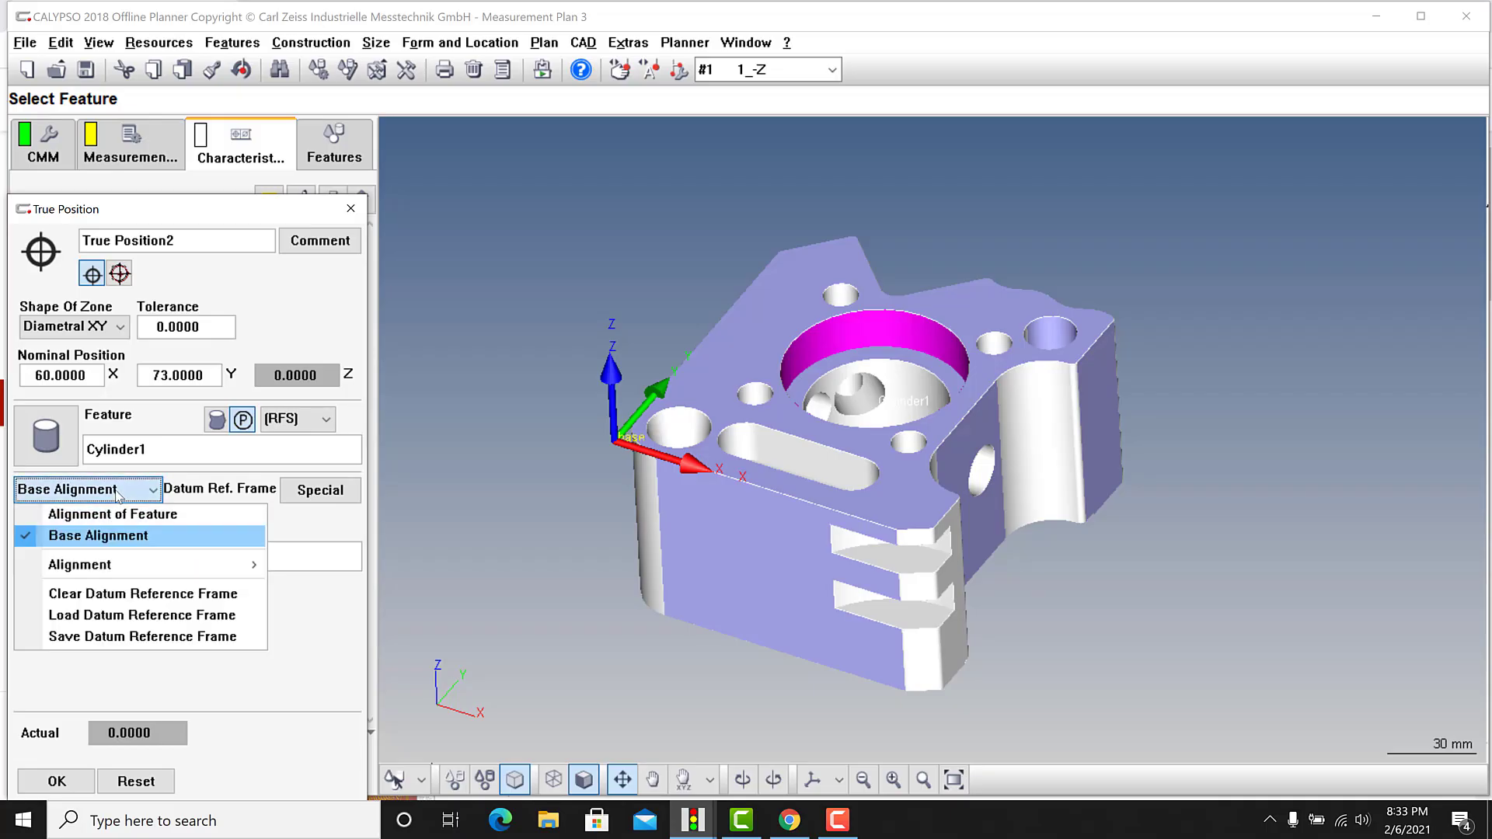
{"action": "left_click", "coordinate": [123, 615]}
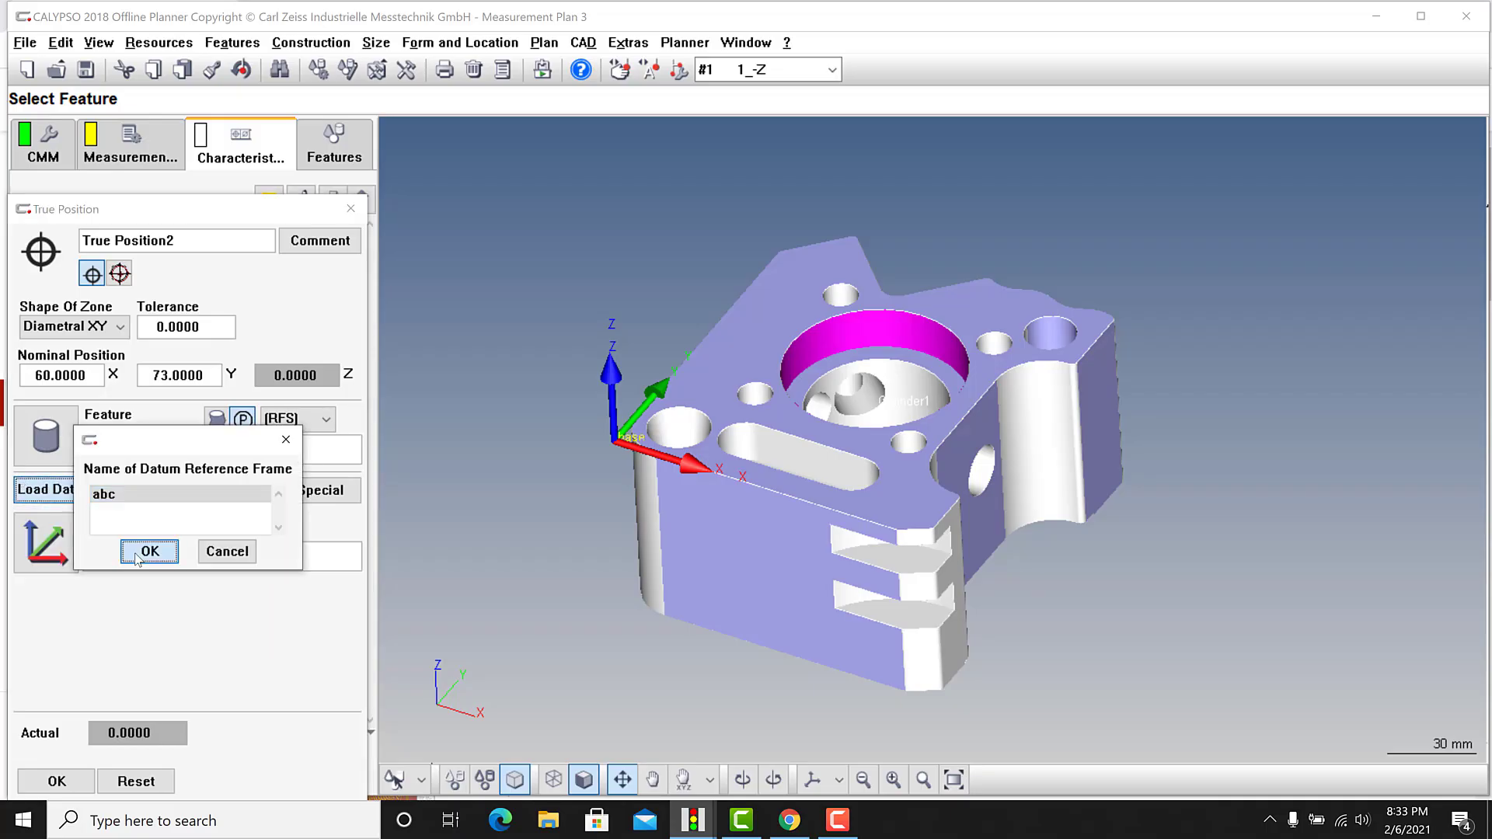
{"action": "left_click", "coordinate": [139, 552]}
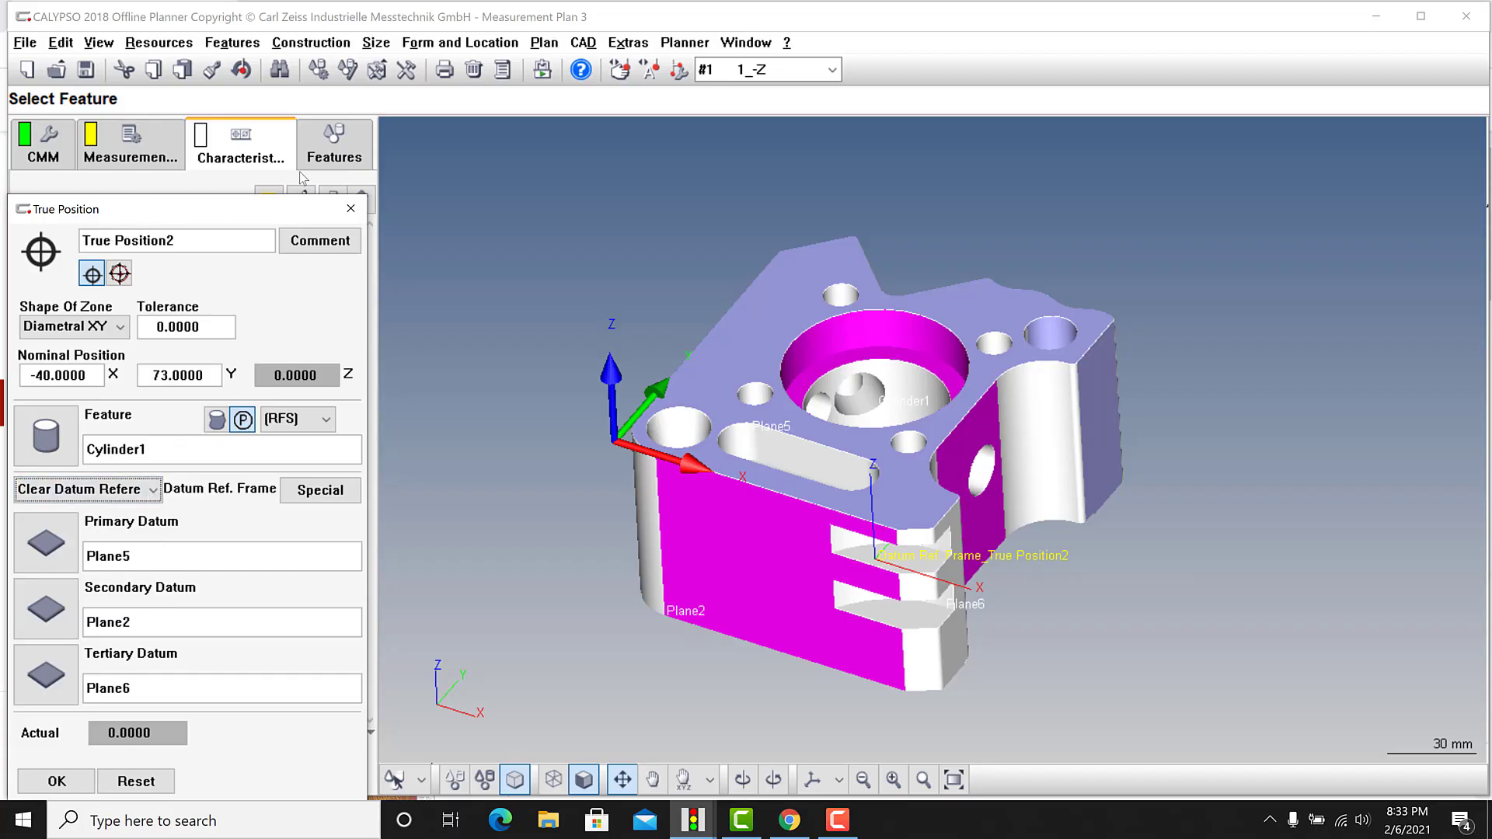
Step: Close True Position2, add an alignment from Resources > Utilities, and open Alignment1
{"action": "left_click", "coordinate": [351, 209]}
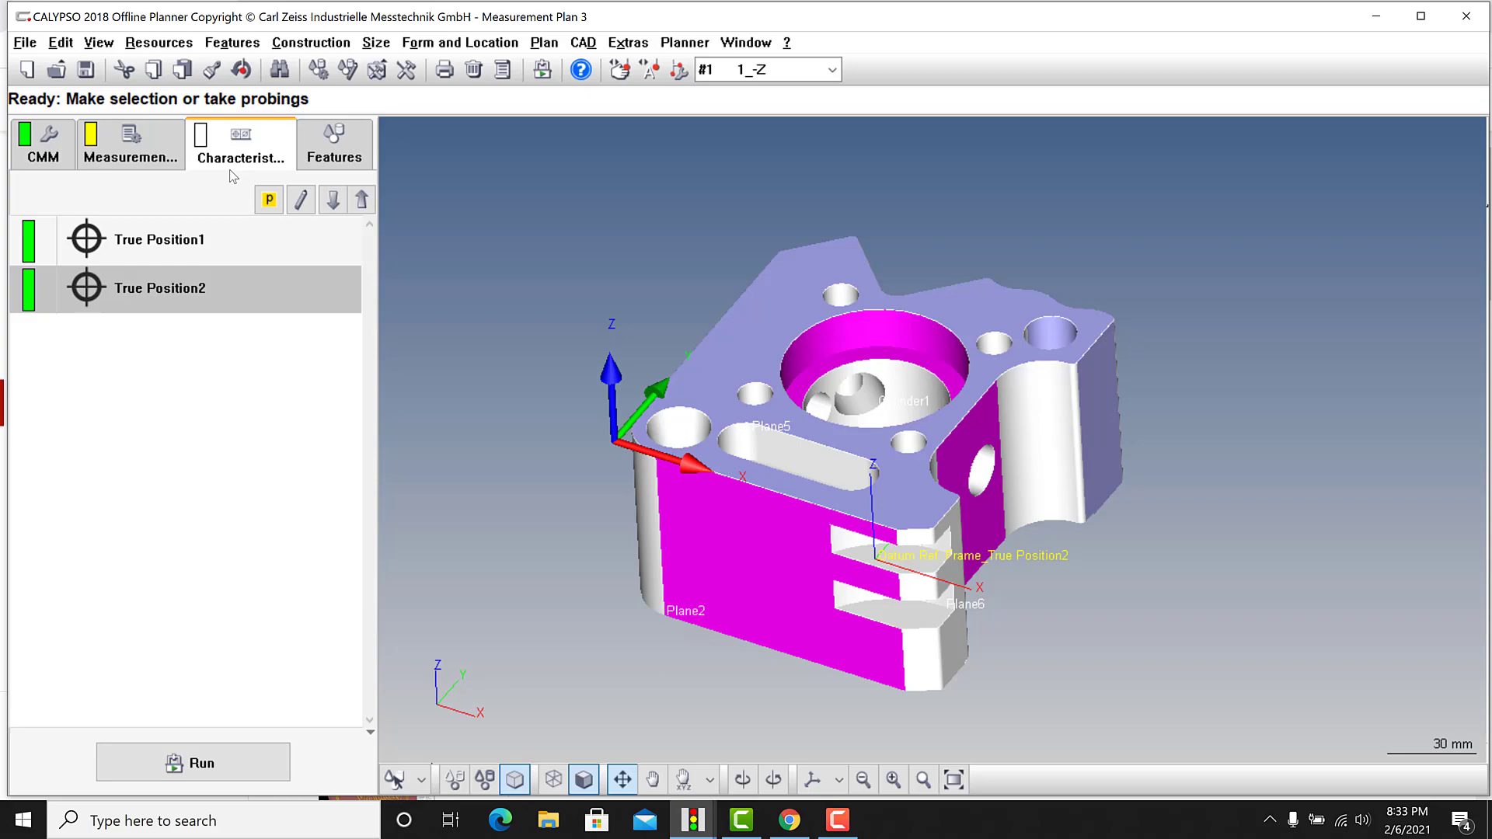
{"action": "left_click", "coordinate": [160, 42]}
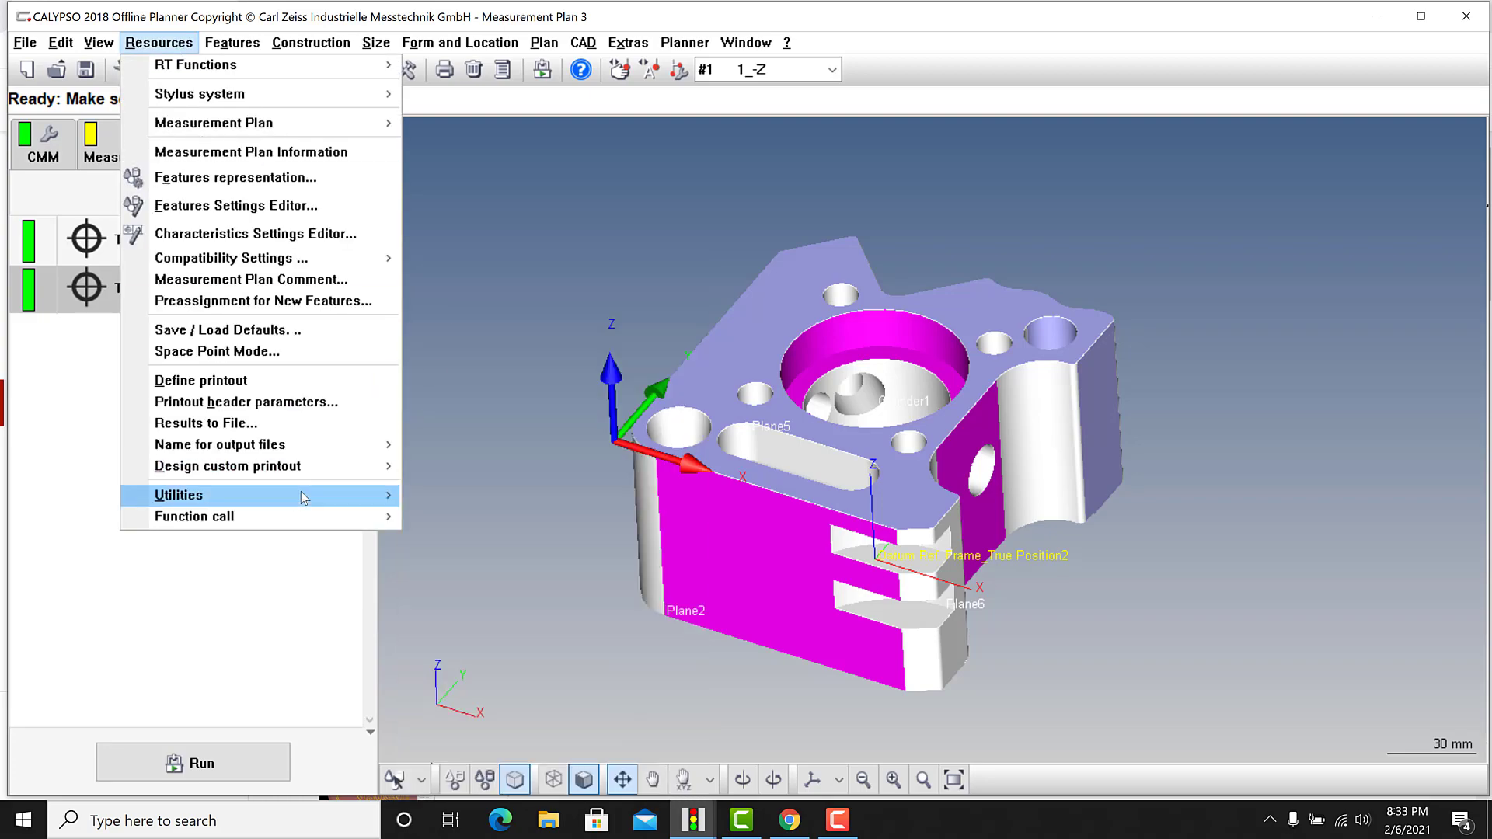
{"action": "mouse_move", "coordinate": [301, 491]}
{"action": "left_click", "coordinate": [479, 277]}
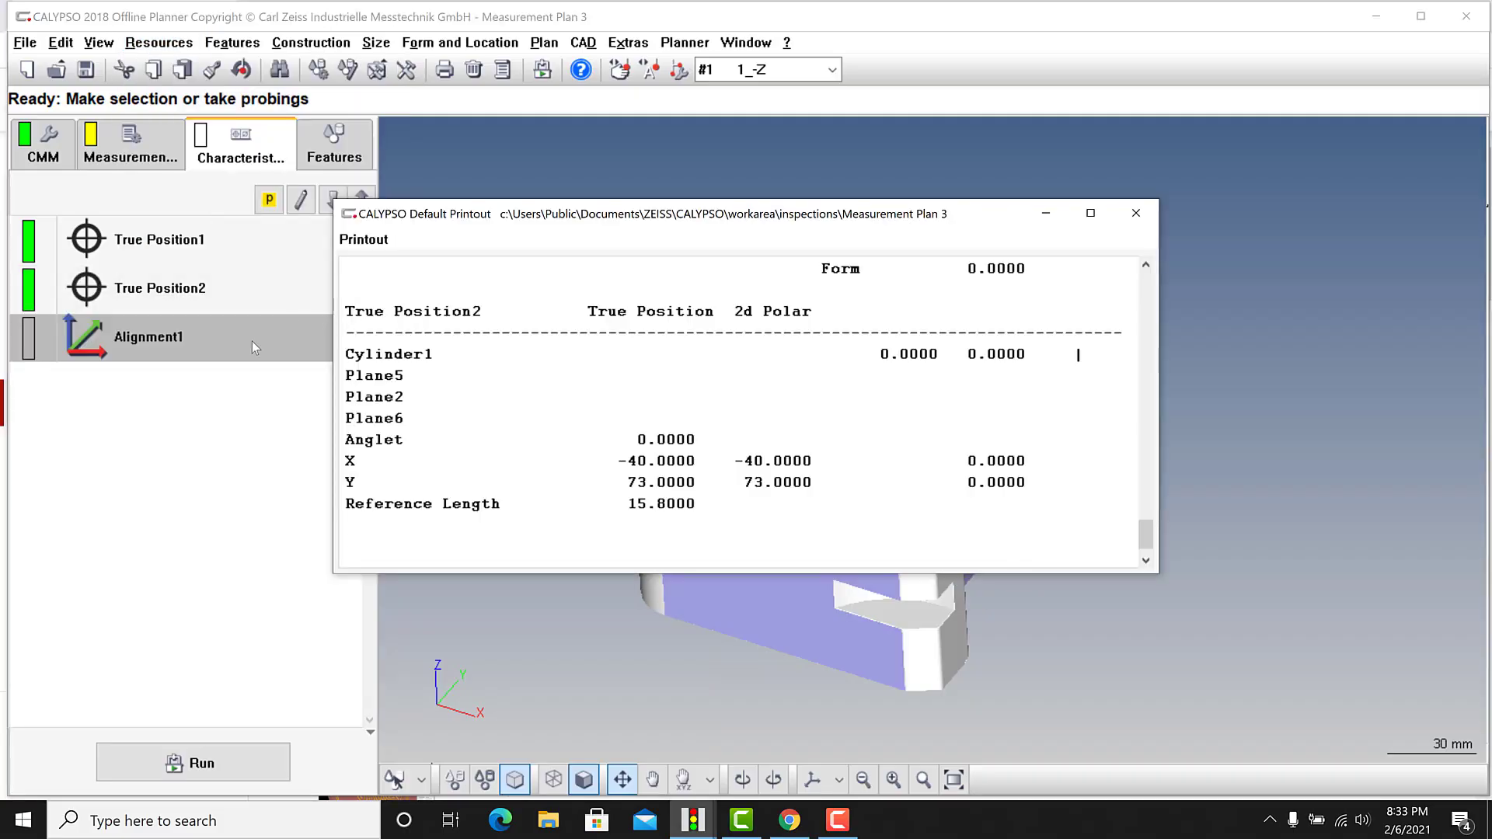
{"action": "left_click", "coordinate": [1046, 213]}
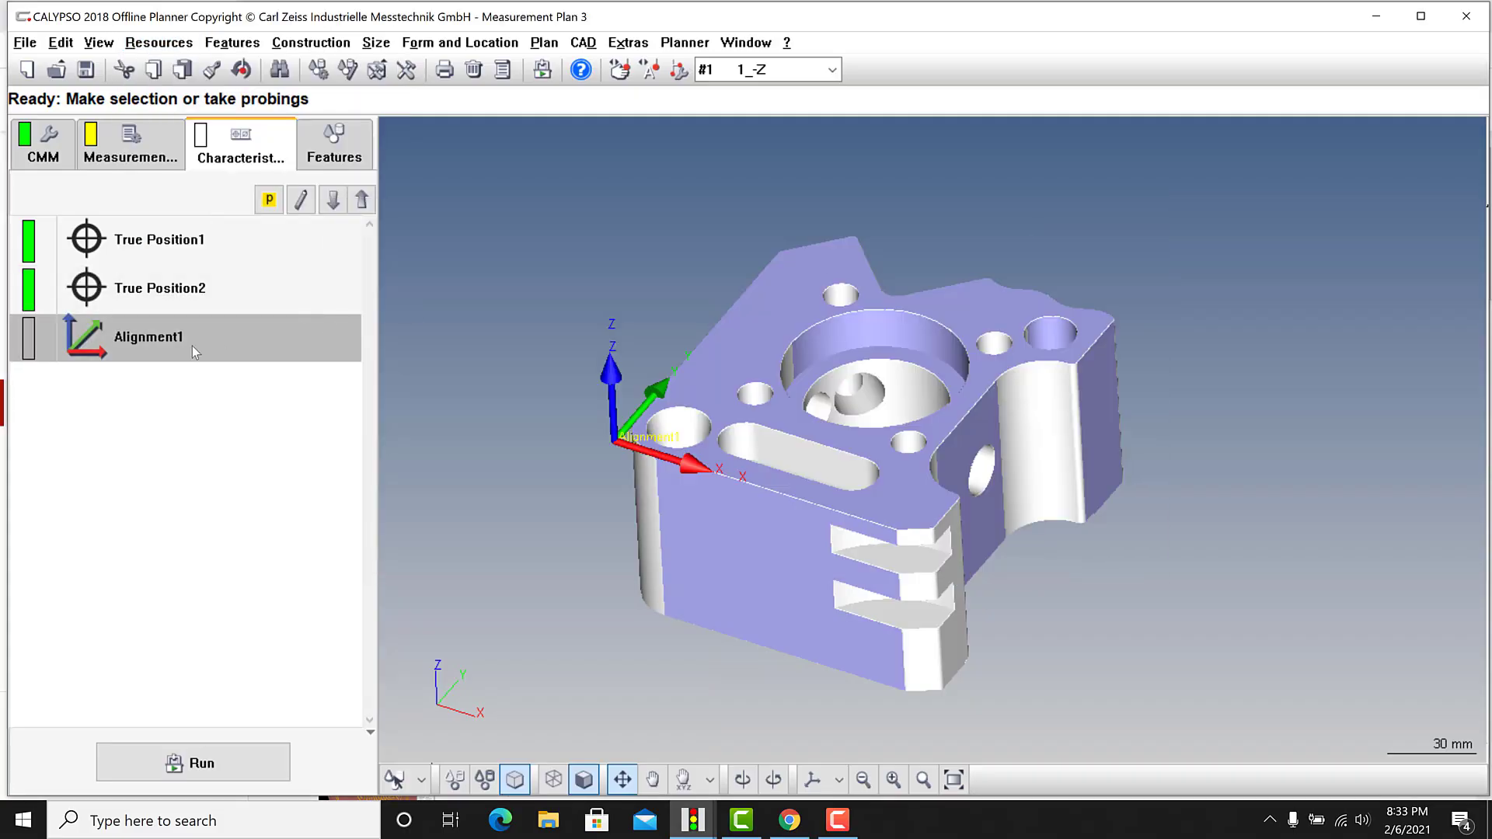
{"action": "double_click", "coordinate": [193, 347]}
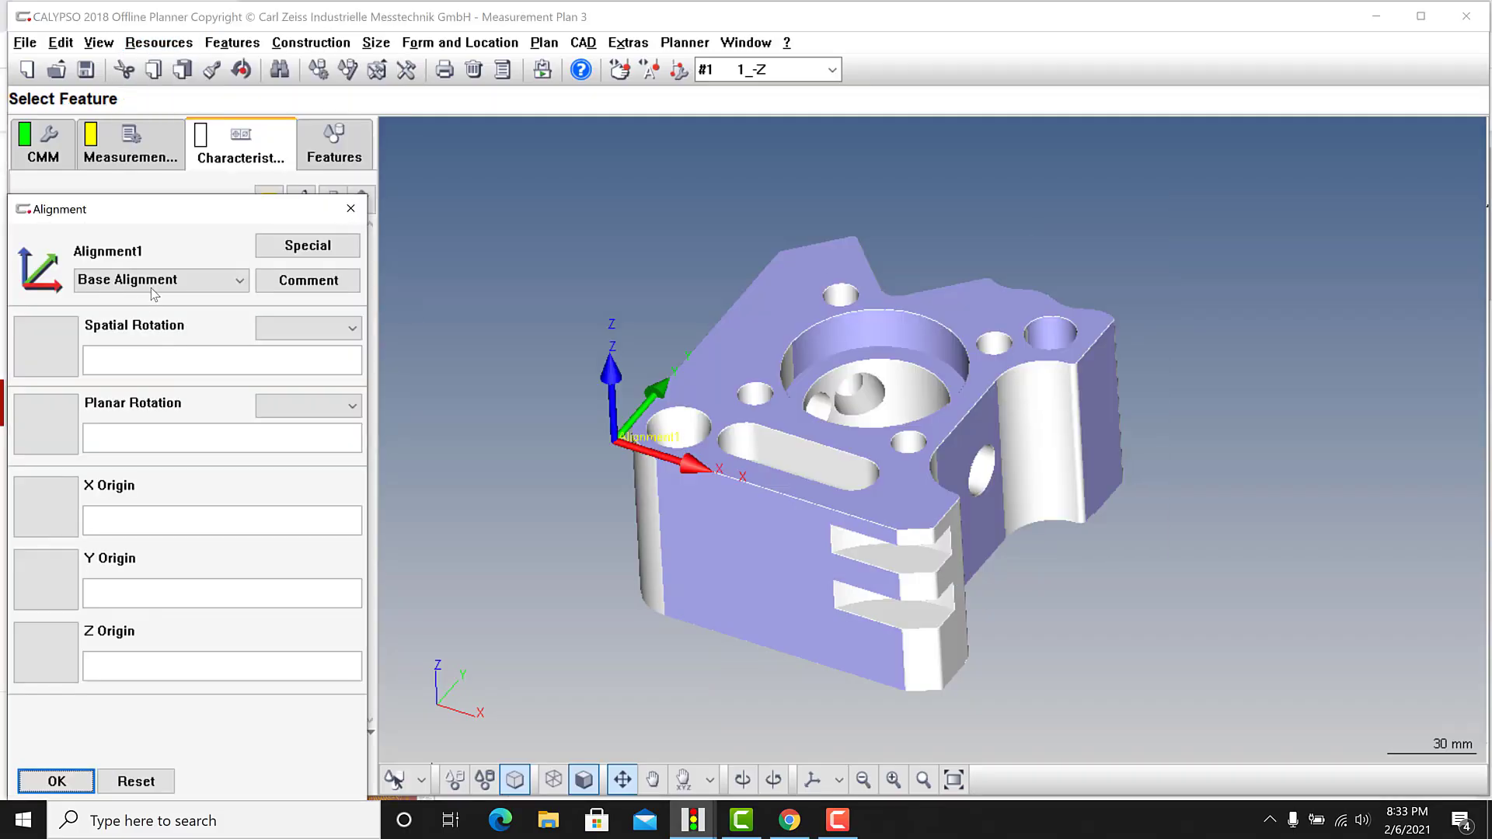
Step: Keep Base Alignment as the reference and set Plane5 for spatial rotation
{"action": "left_click", "coordinate": [151, 287]}
{"action": "left_click", "coordinate": [148, 301]}
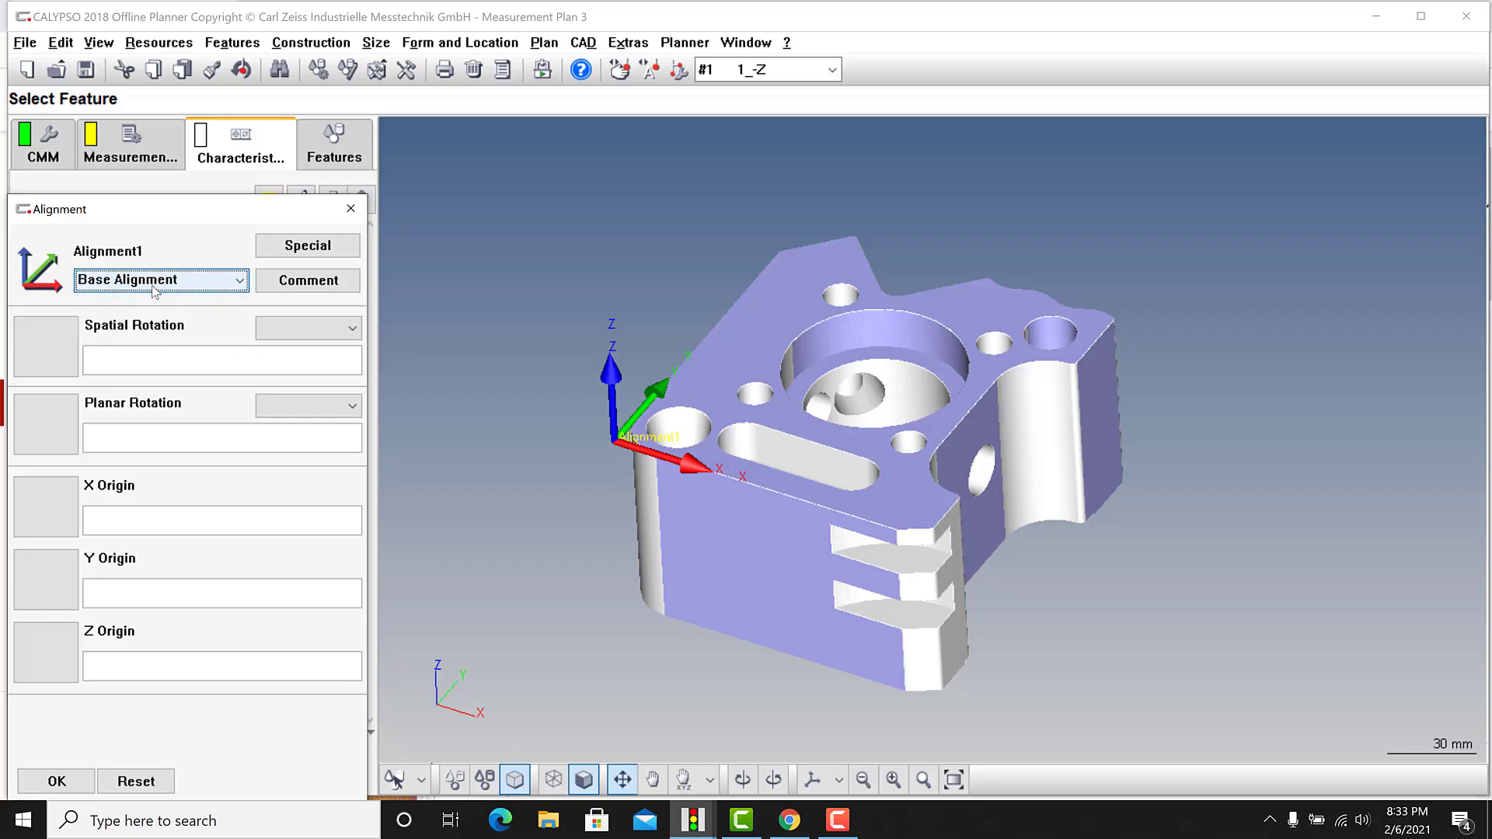
{"action": "left_click", "coordinate": [36, 348]}
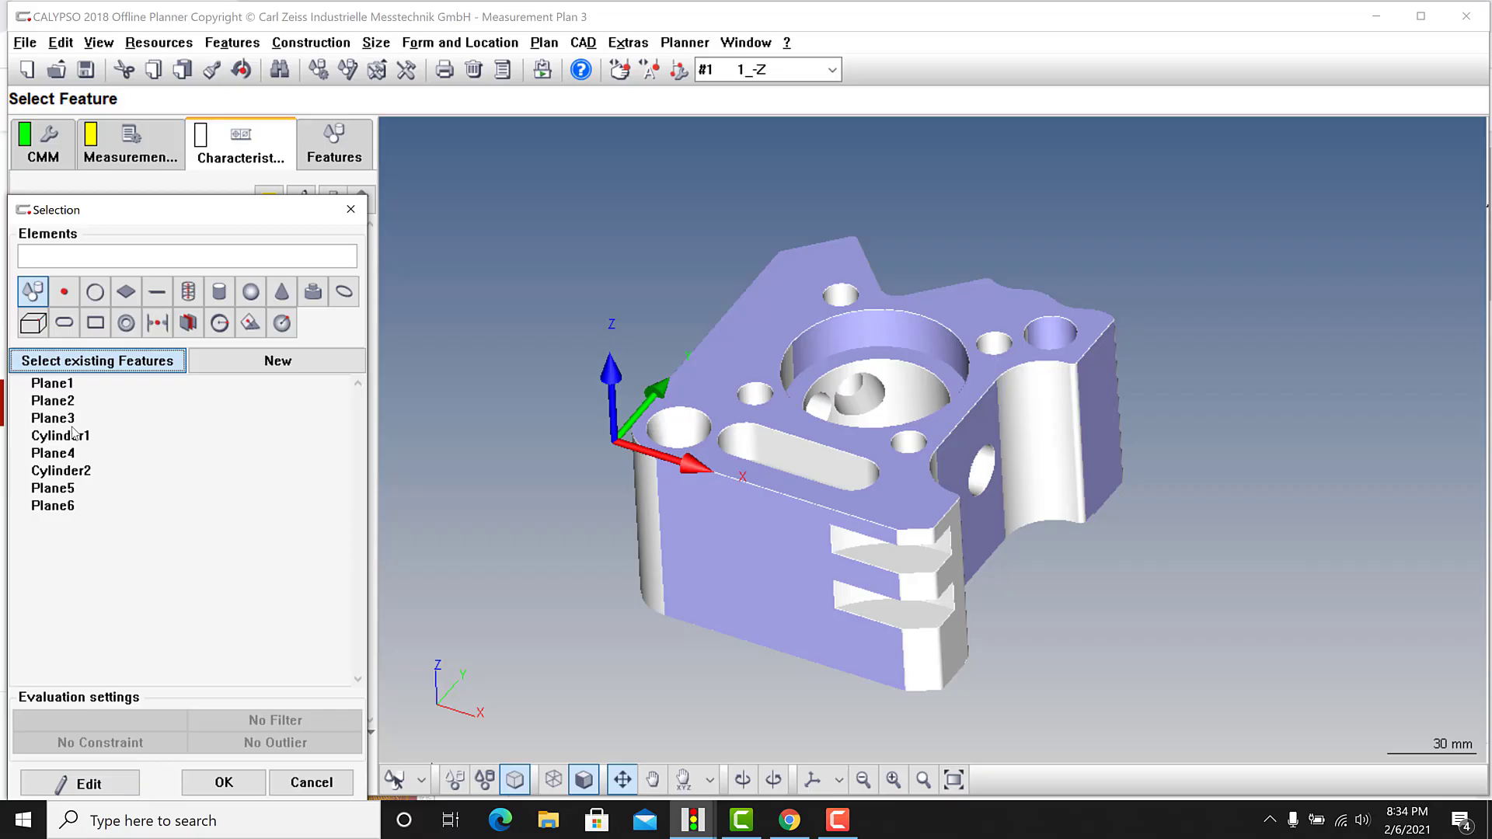
{"action": "left_click", "coordinate": [59, 490]}
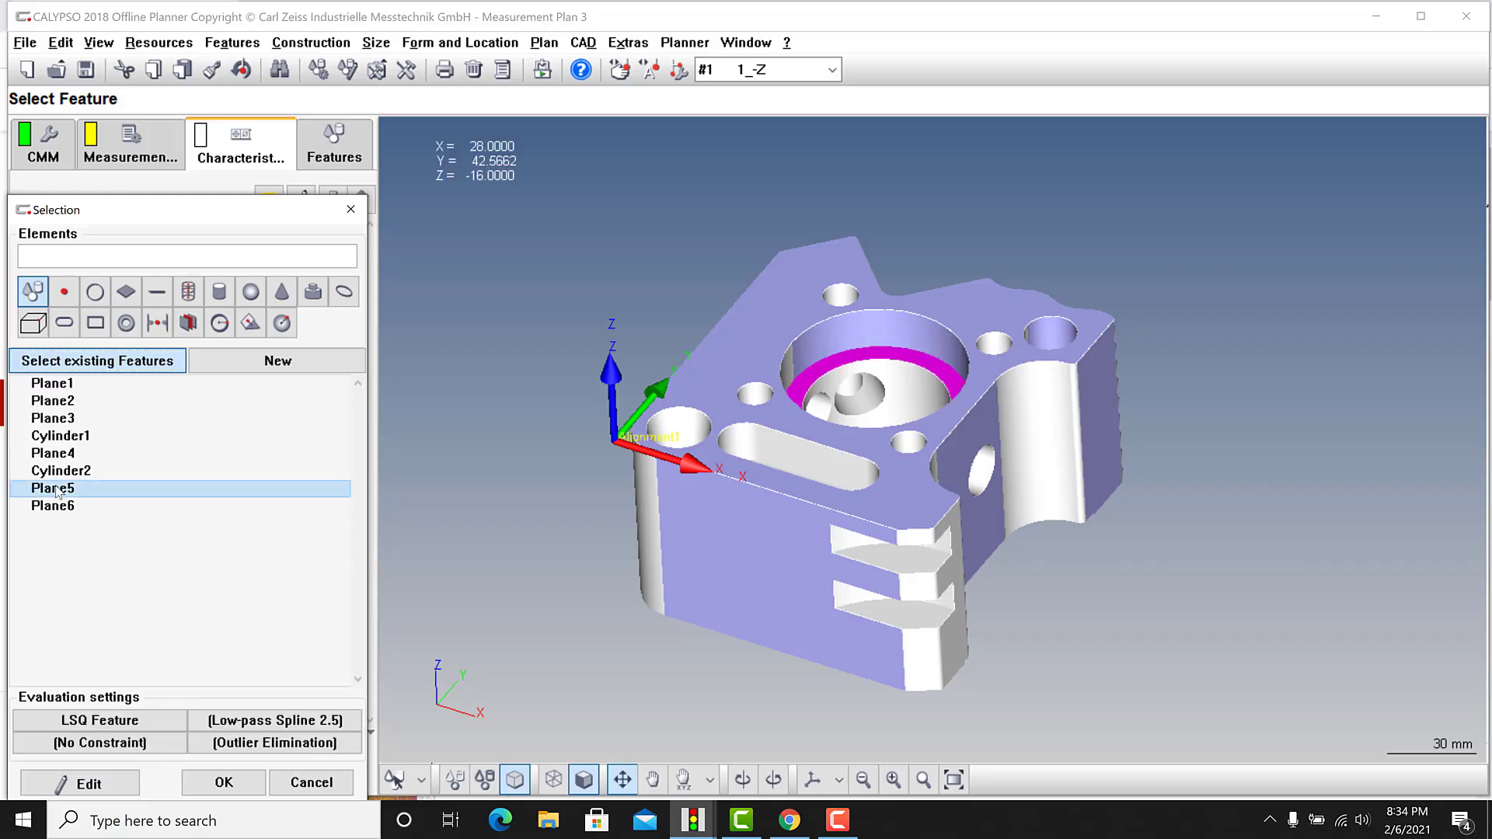
{"action": "left_click", "coordinate": [234, 779]}
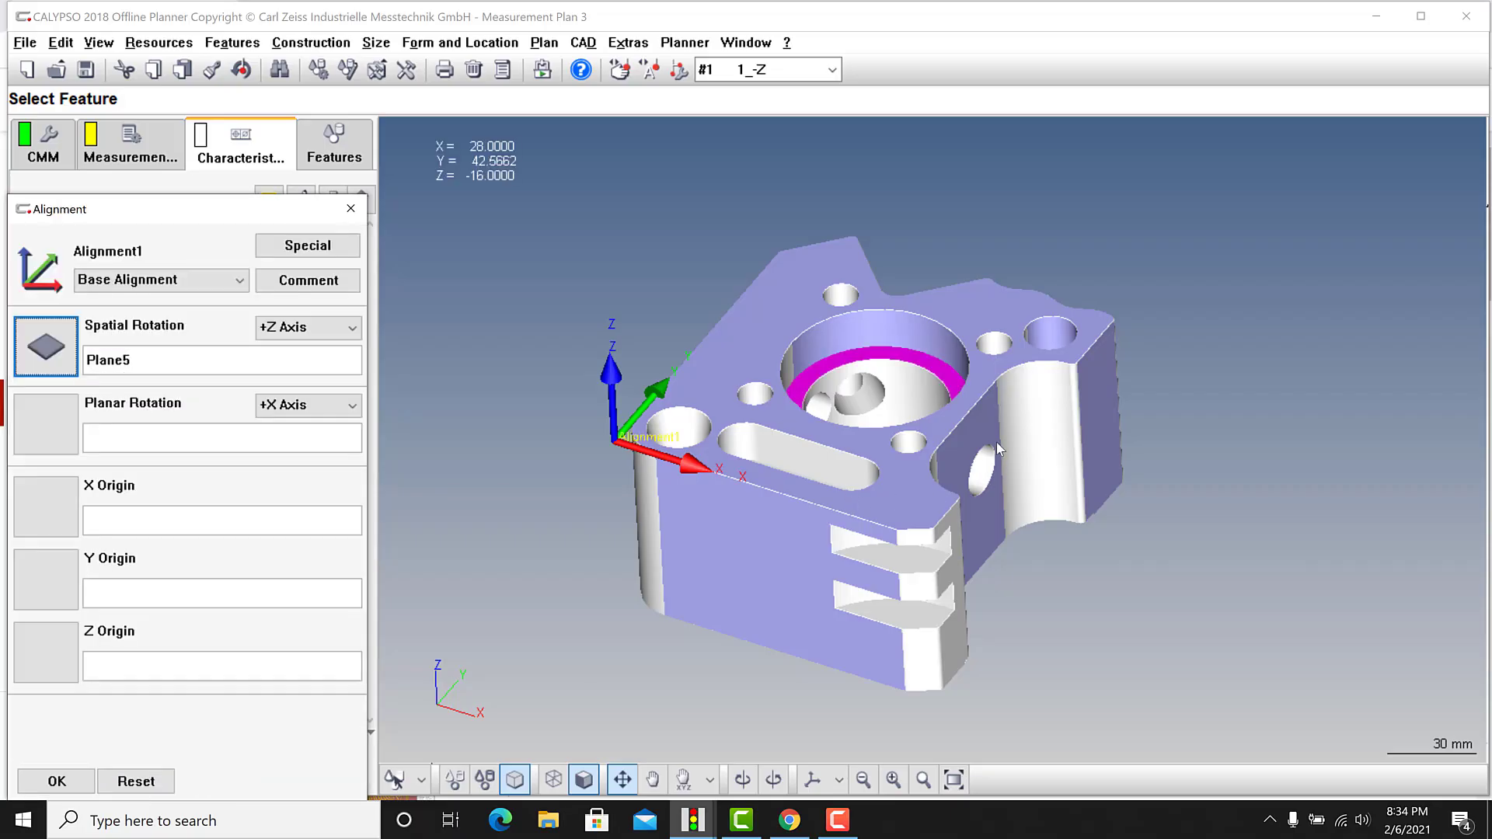
Step: Use Plane4 for planar rotation and X origin, Plane2 Y origin, Plane5 Z origin, and confirm
{"action": "left_click", "coordinate": [1105, 388]}
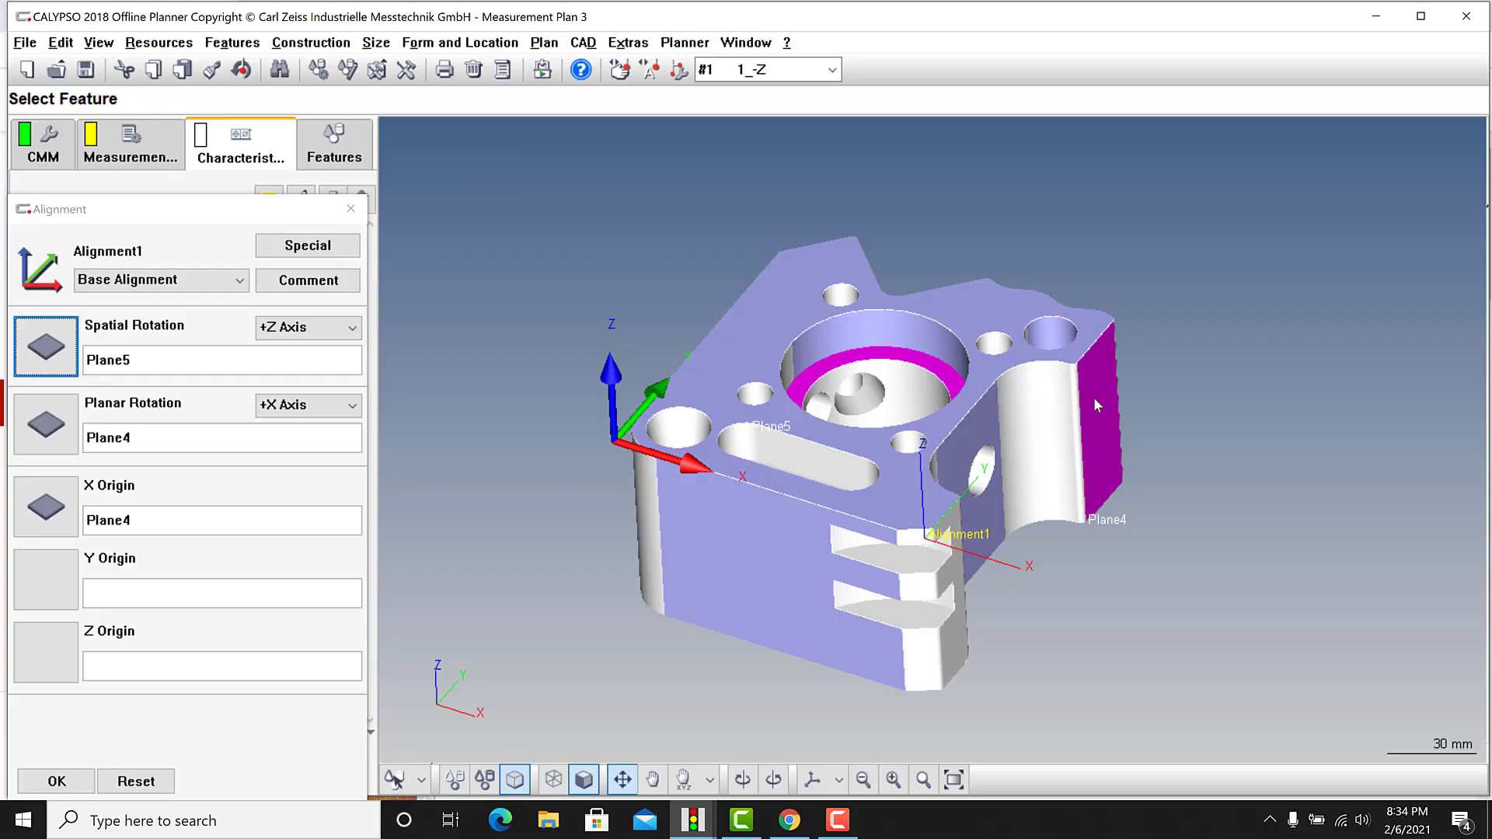
{"action": "left_click", "coordinate": [785, 554]}
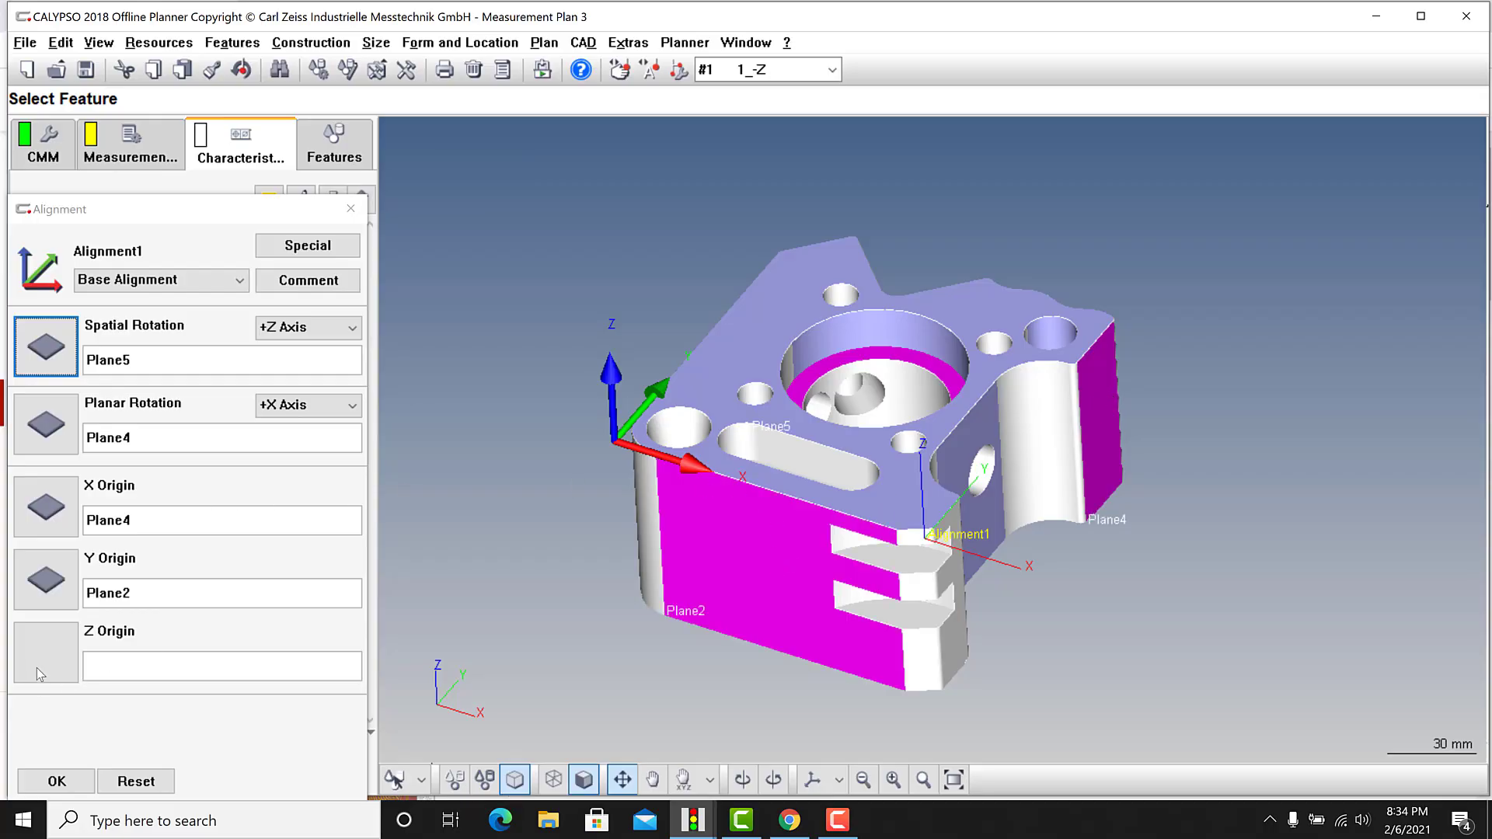
{"action": "left_click", "coordinate": [126, 667]}
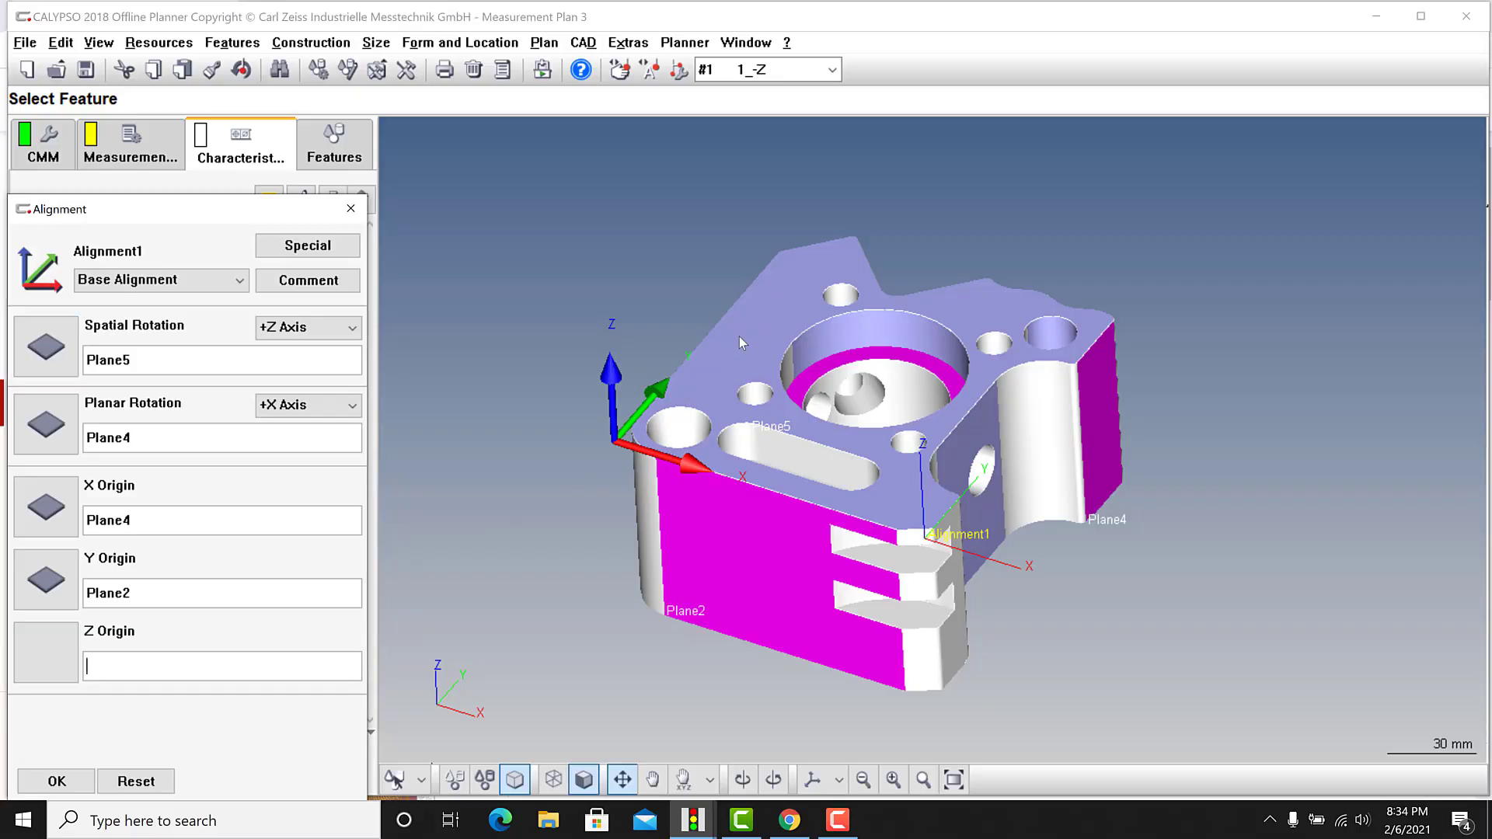
{"action": "left_click", "coordinate": [855, 361]}
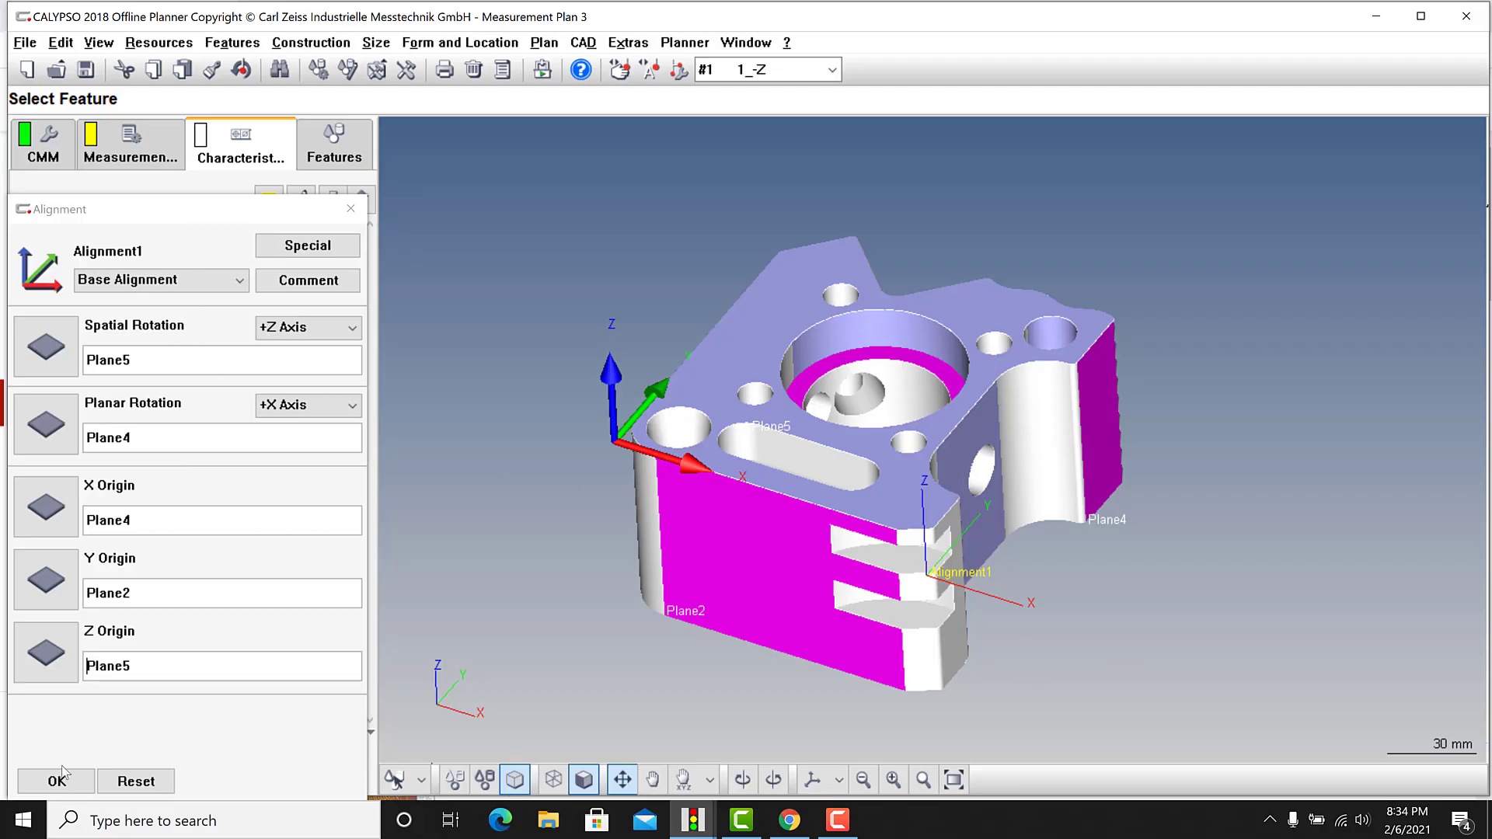
{"action": "left_click", "coordinate": [60, 779]}
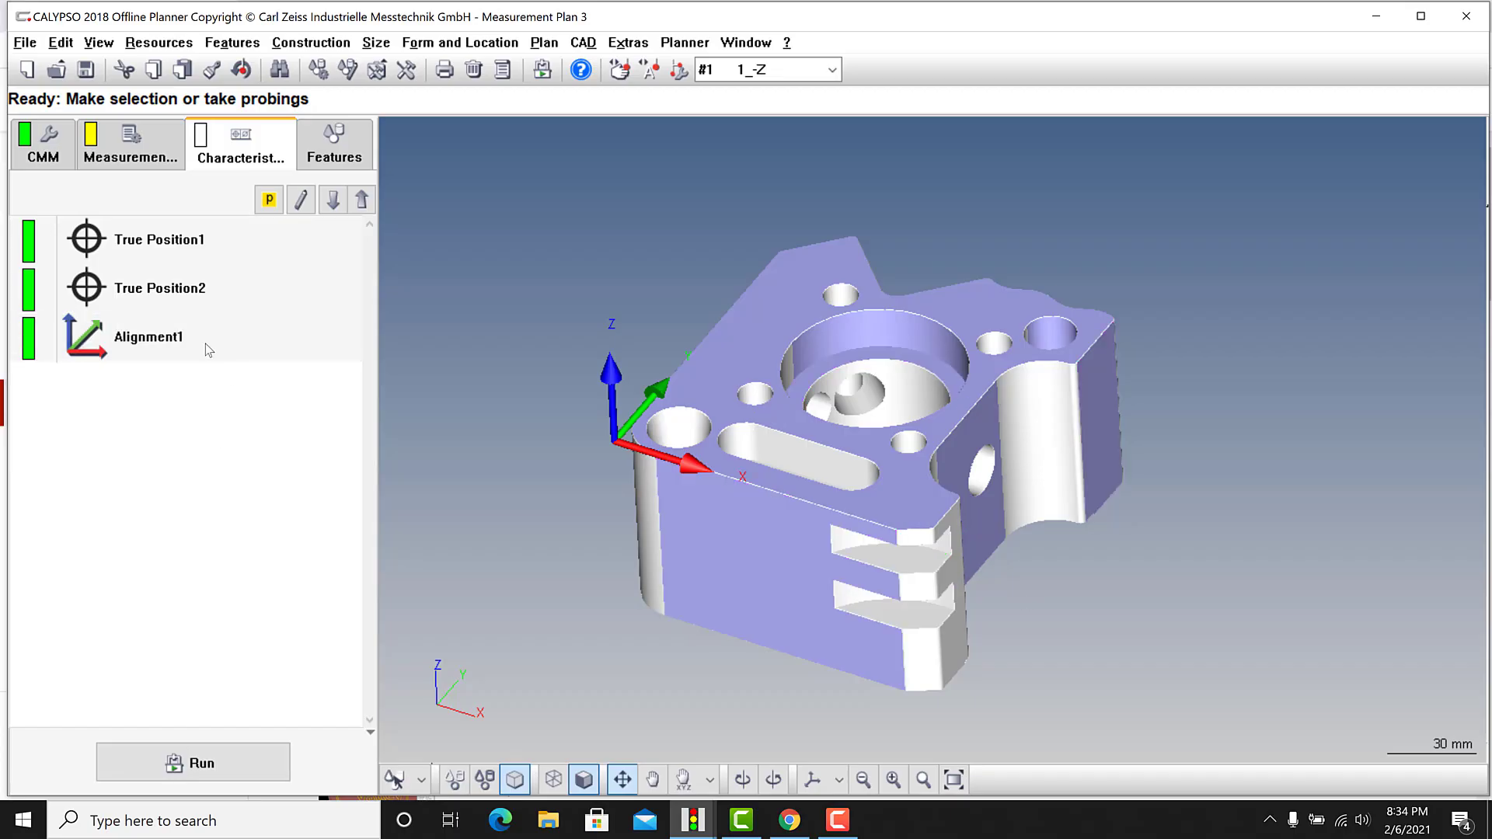
Step: Rename Alignment1 to 'cda' through its context menu
{"action": "left_click", "coordinate": [205, 344]}
{"action": "right_click", "coordinate": [205, 343]}
{"action": "left_click", "coordinate": [227, 338]}
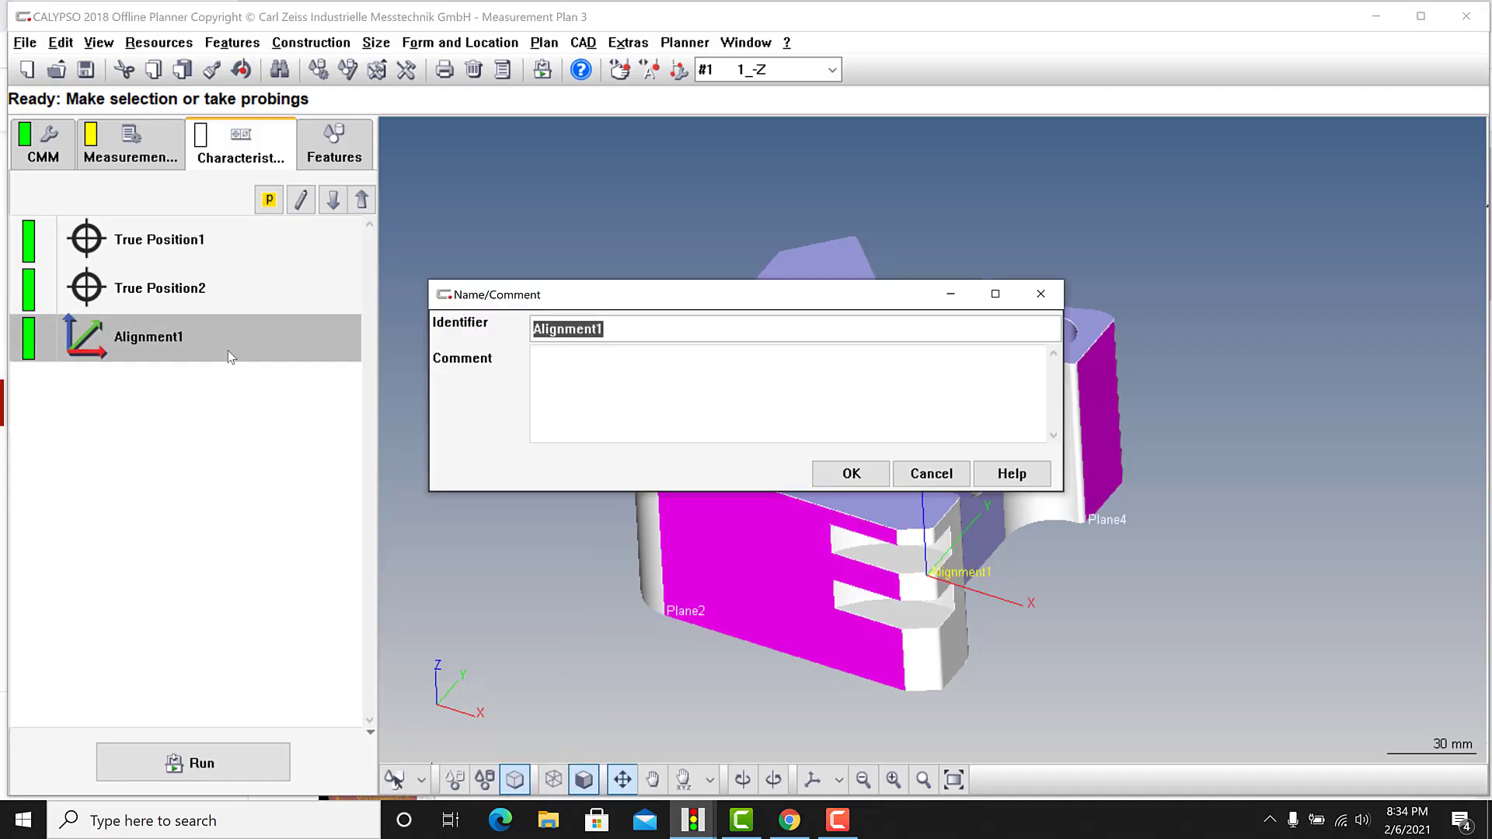
{"action": "type", "text": "cda"}
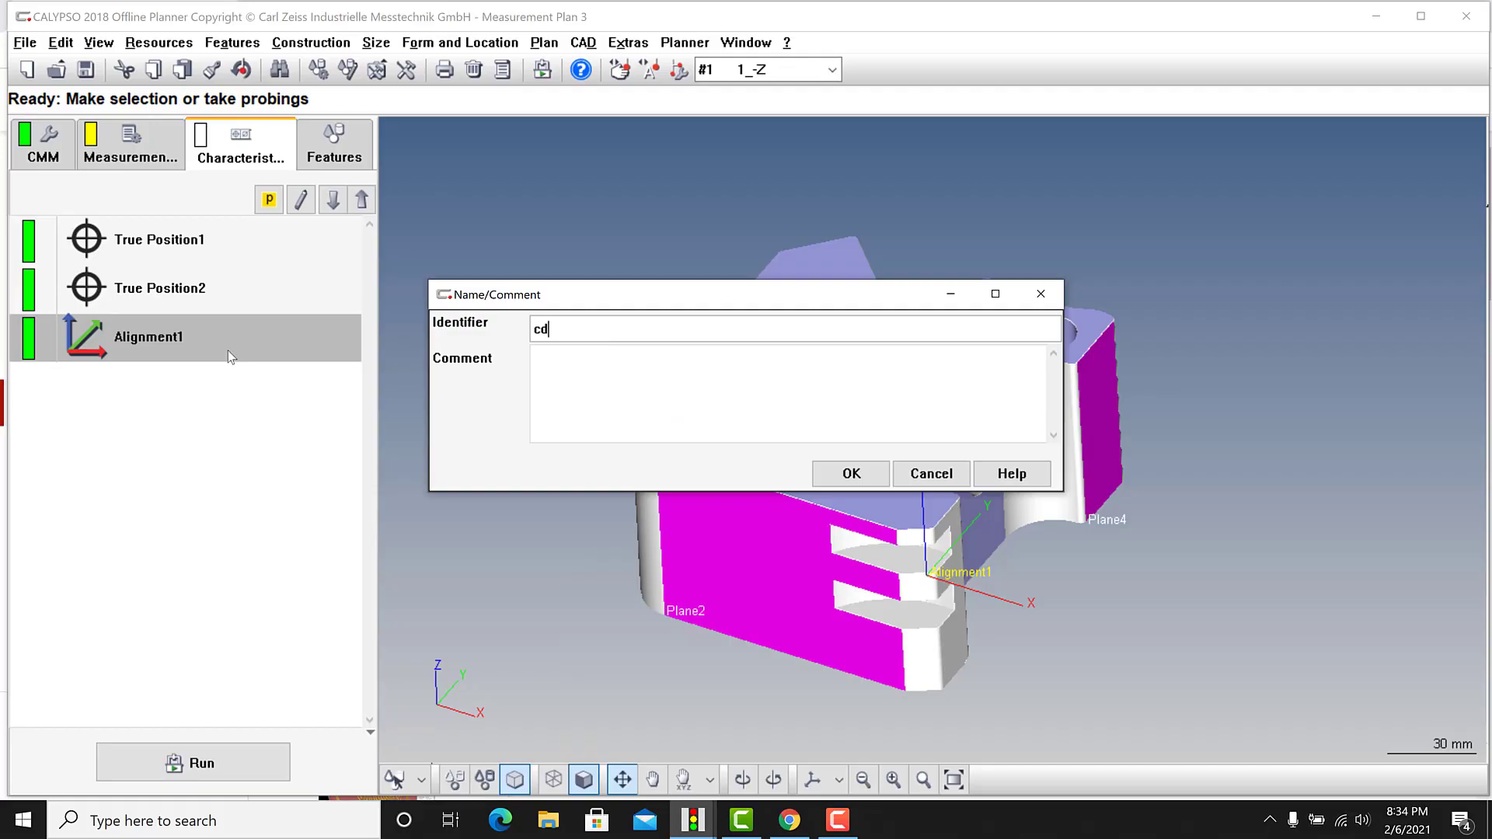
{"action": "left_click", "coordinate": [852, 473]}
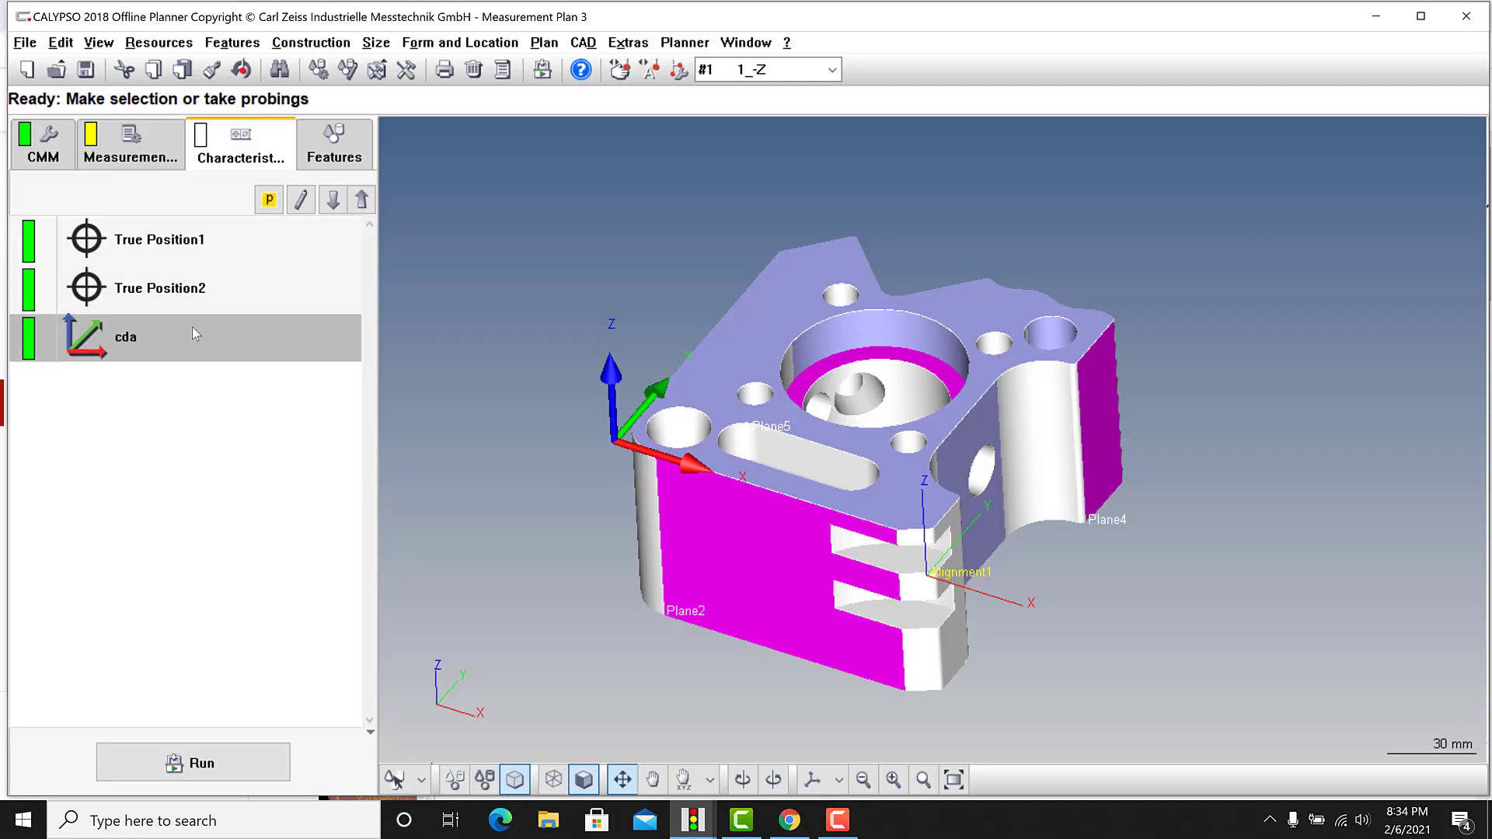
Step: Reorder the cda alignment in the list, finally placing it below True Position2
{"action": "left_click", "coordinate": [161, 327]}
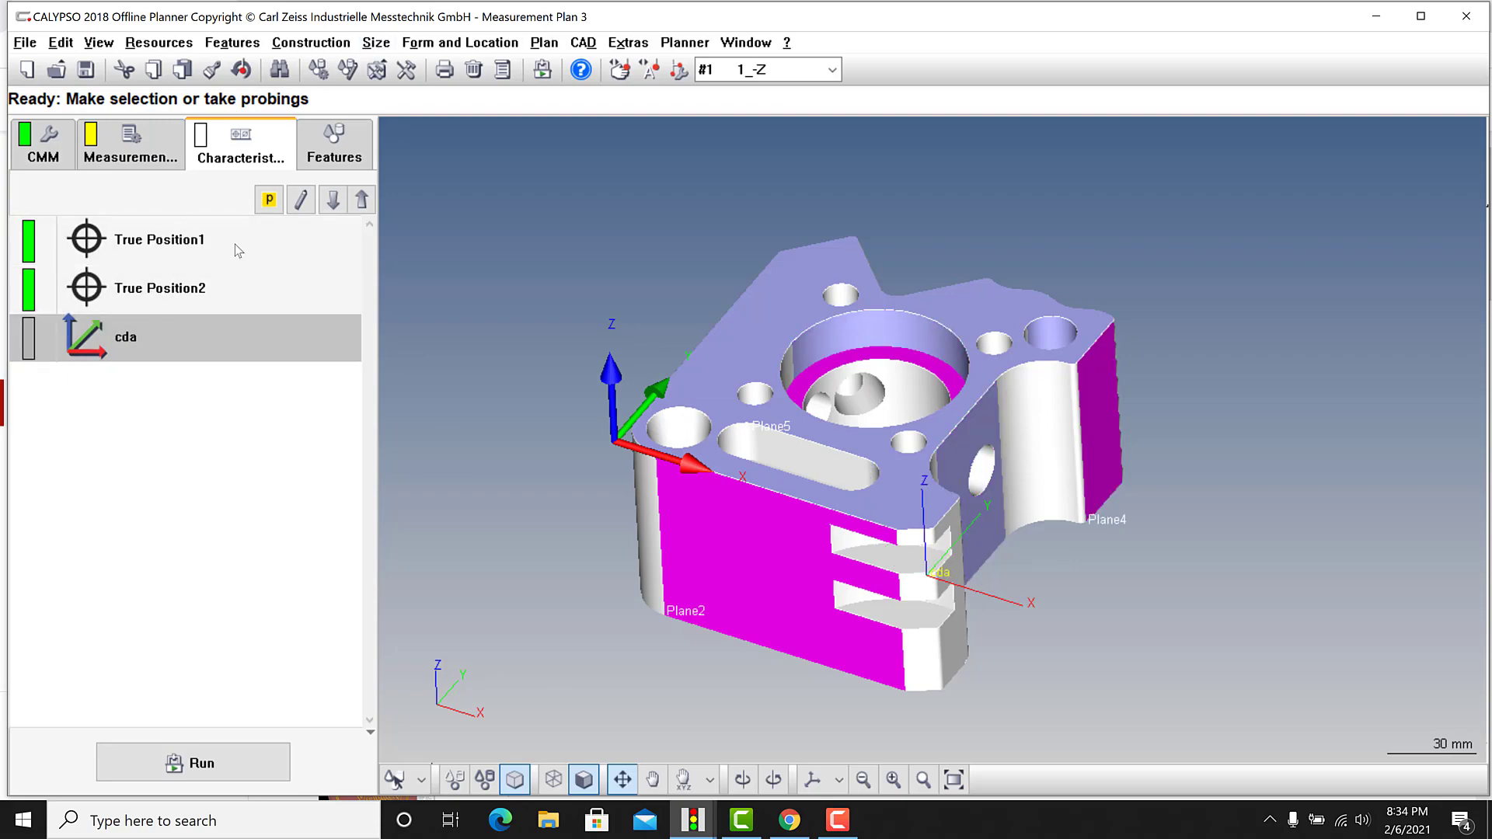
{"action": "left_click_drag", "start_coordinate": [152, 336], "coordinate": [150, 280]}
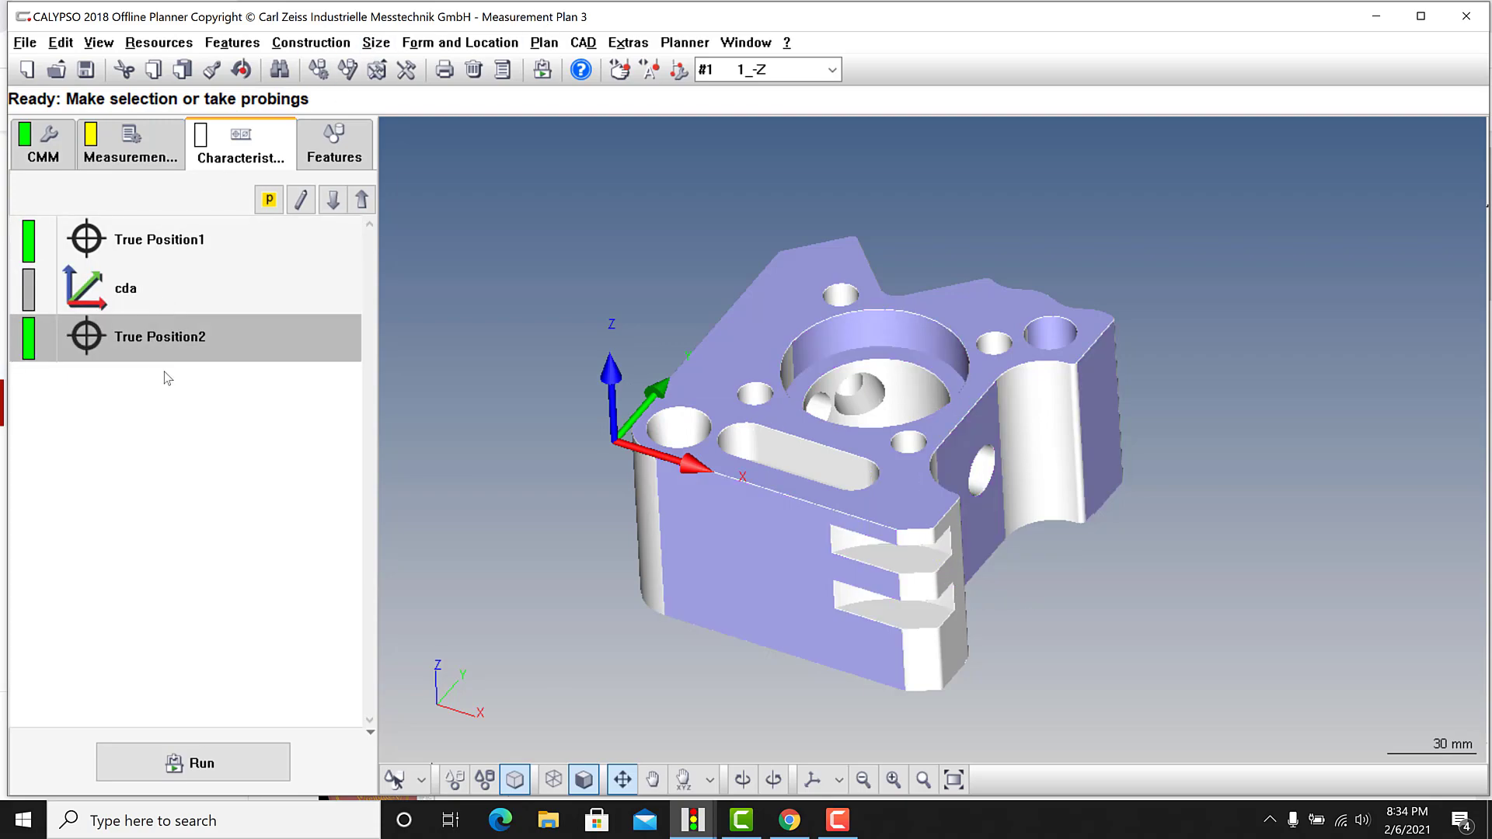
{"action": "double_click", "coordinate": [132, 293]}
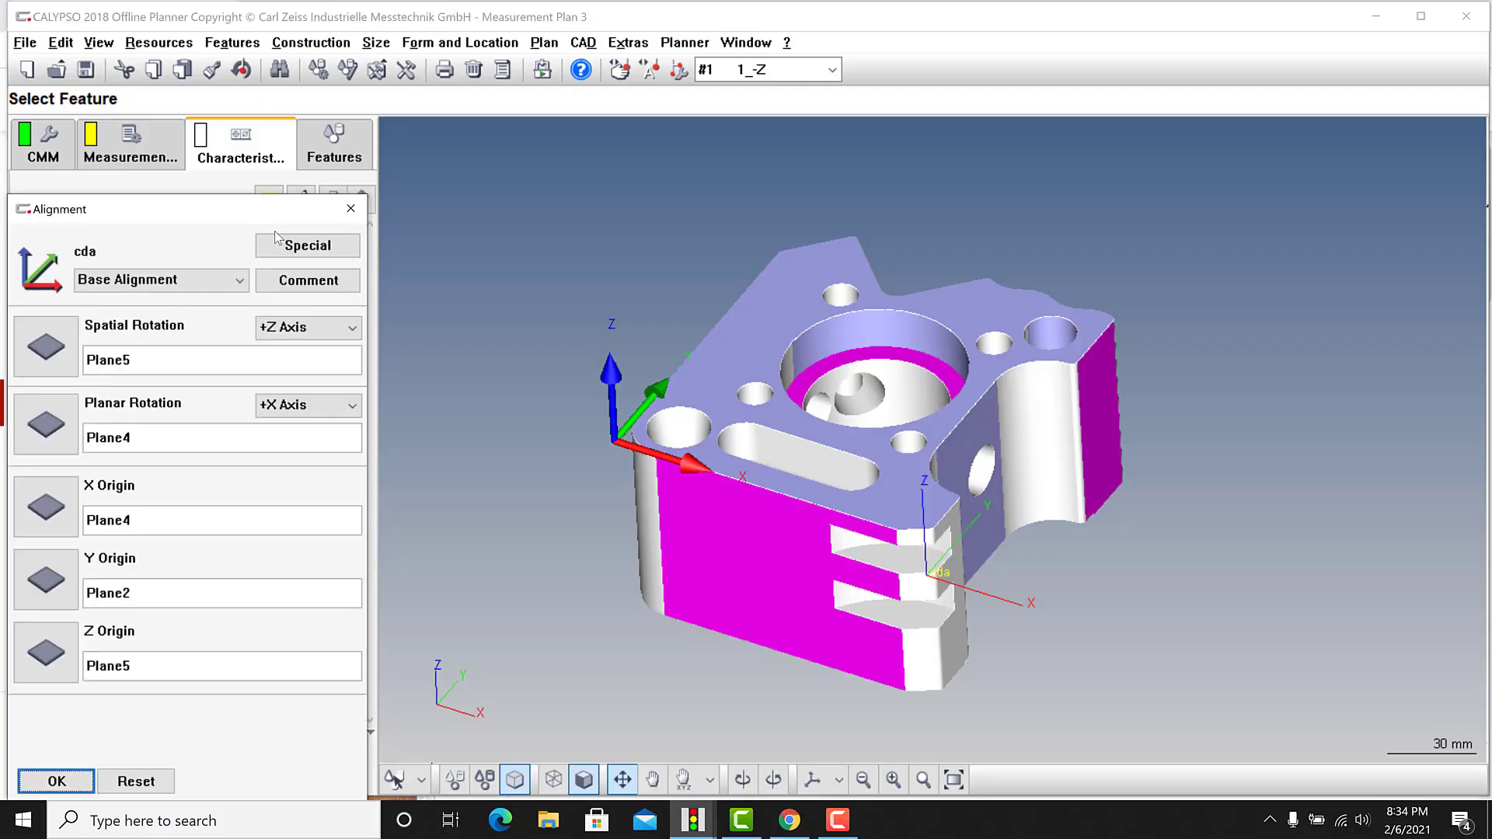
{"action": "left_click", "coordinate": [350, 209]}
{"action": "mouse_move", "coordinate": [146, 351]}
{"action": "left_mouse_down"}
{"action": "mouse_move", "coordinate": [146, 326]}
{"action": "mouse_move", "coordinate": [156, 337]}
{"action": "left_mouse_up"}
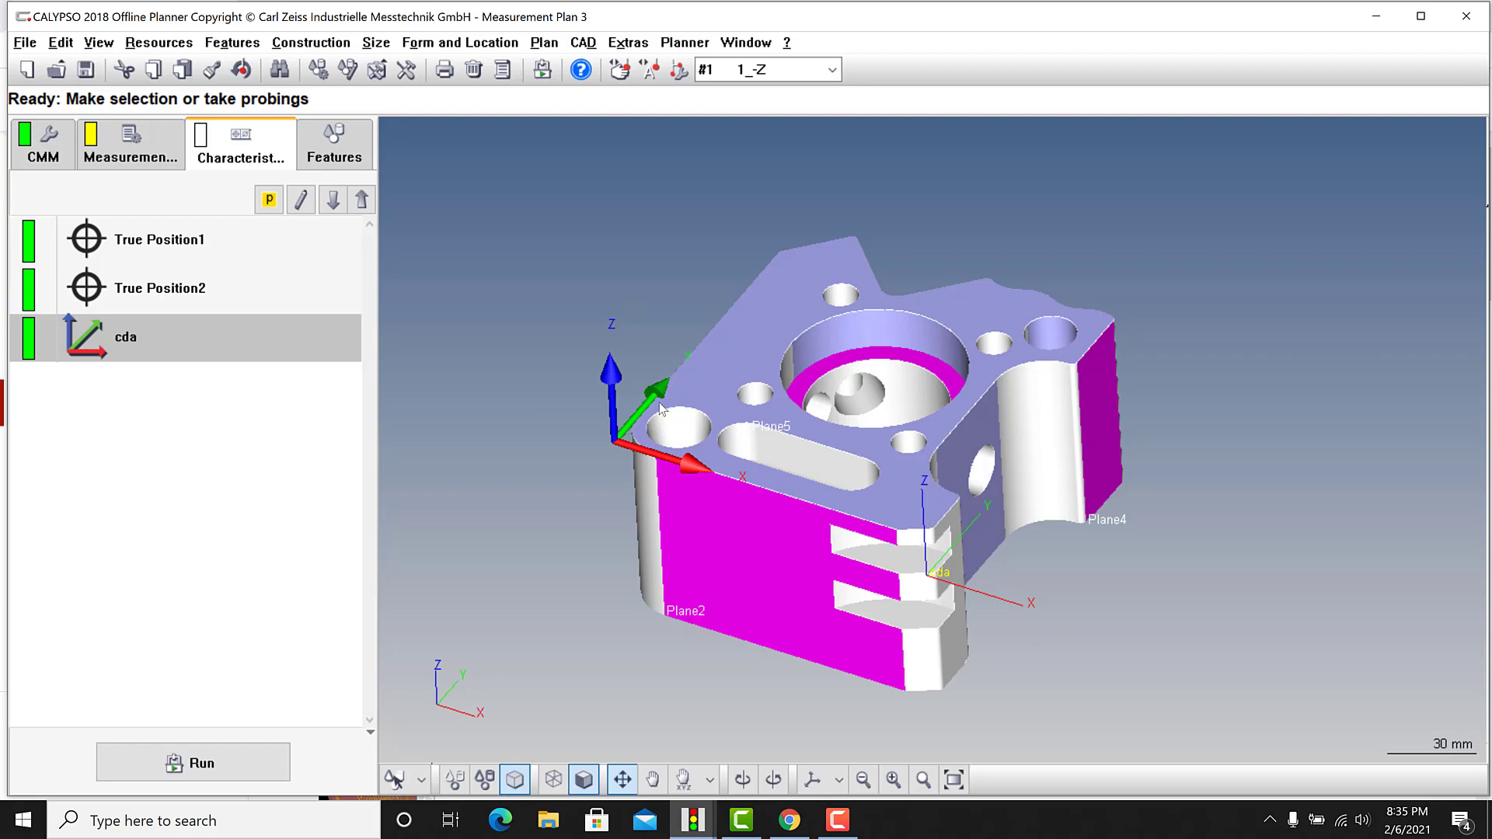
Step: Browse the size characteristics without choosing, and reselect cda in the list
{"action": "left_click", "coordinate": [376, 42]}
{"action": "left_click", "coordinate": [500, 415]}
{"action": "left_click", "coordinate": [103, 339]}
{"action": "left_click", "coordinate": [86, 338]}
Step: Add a True Position characteristic evaluating Cylinder1
{"action": "left_click", "coordinate": [460, 42]}
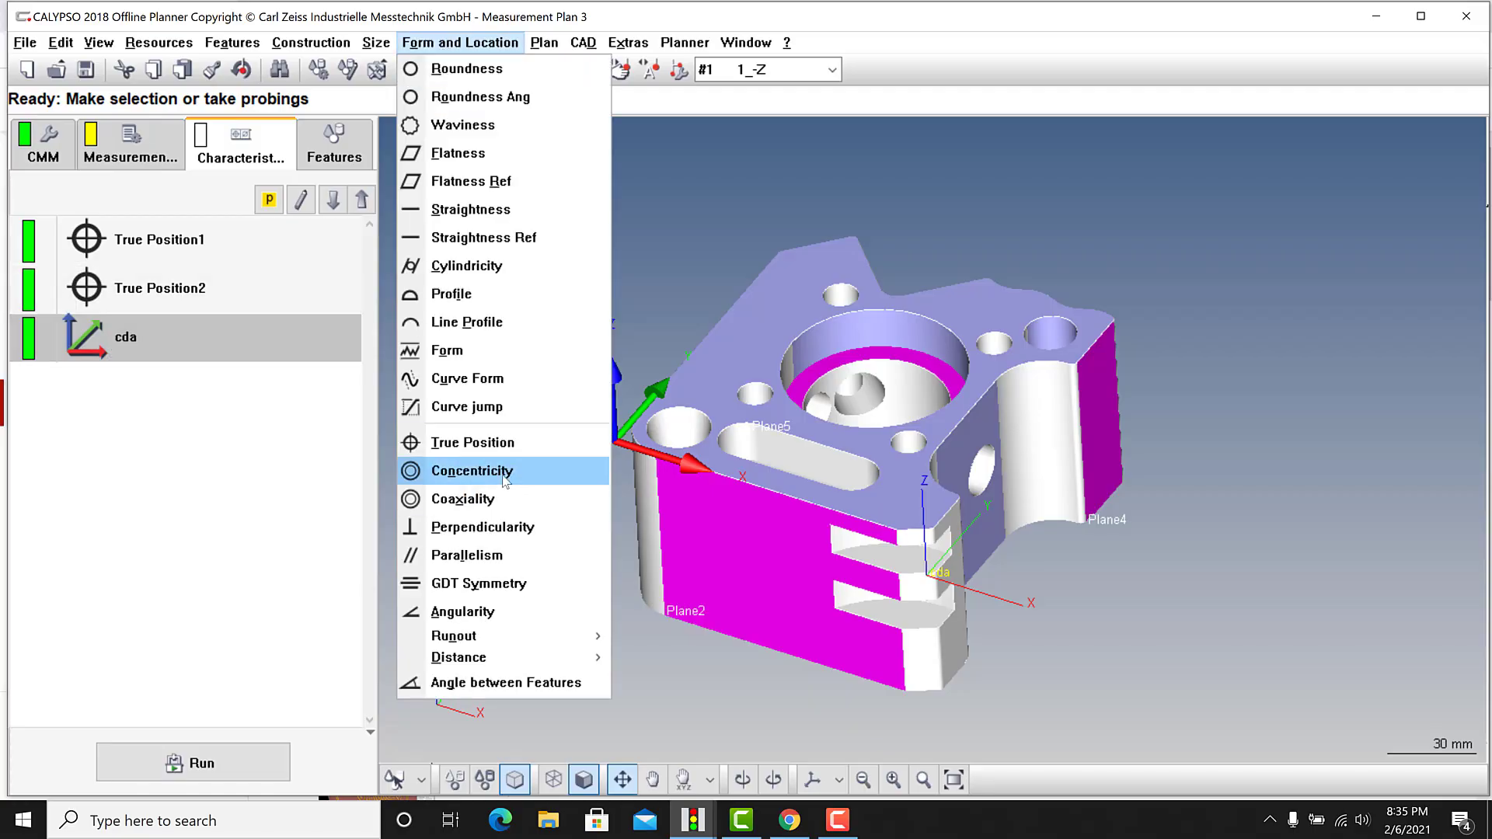
{"action": "left_click", "coordinate": [497, 443]}
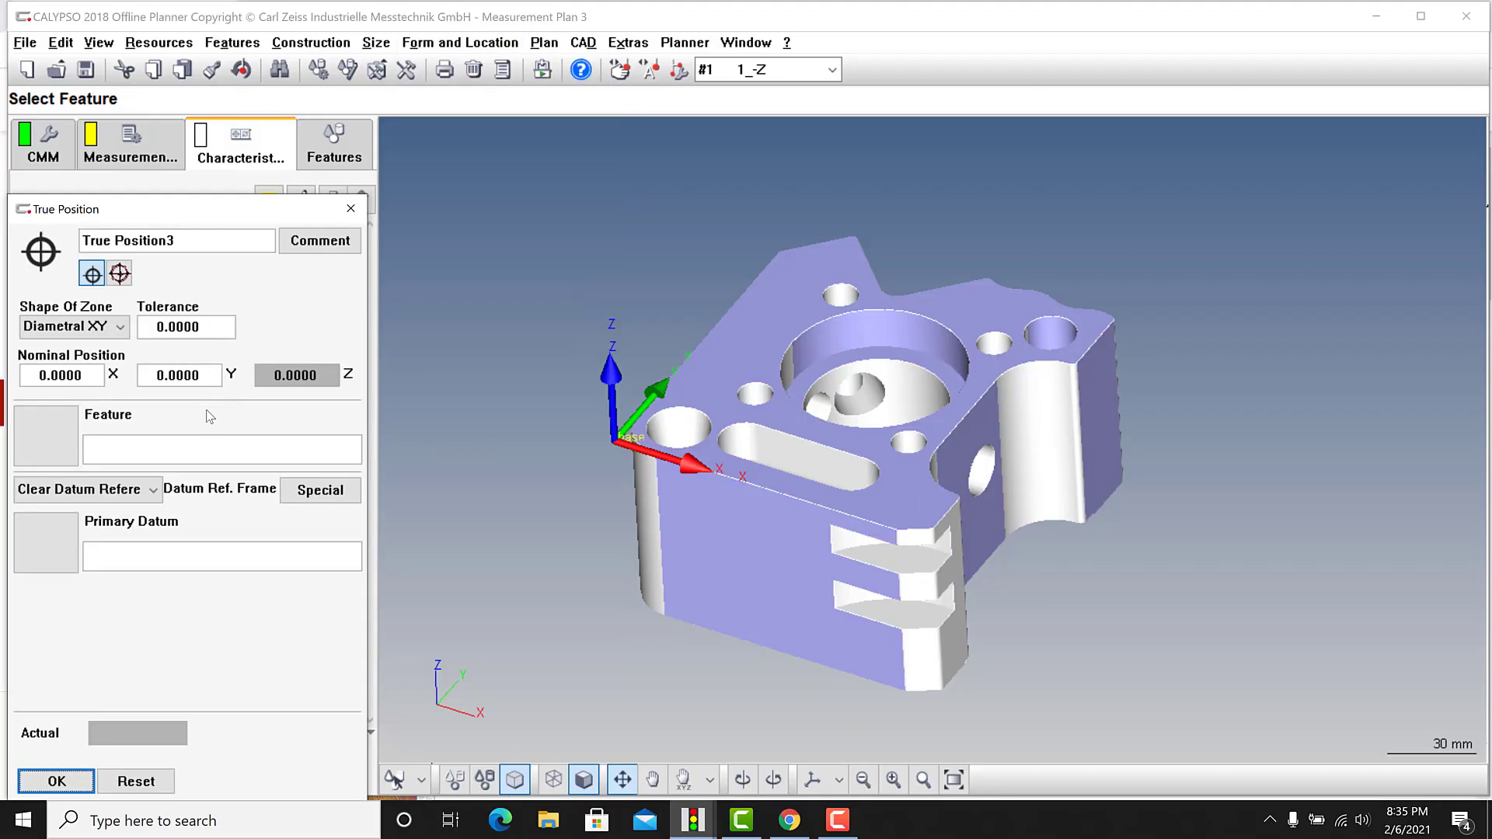
{"action": "left_click", "coordinate": [40, 423]}
{"action": "left_click", "coordinate": [62, 437]}
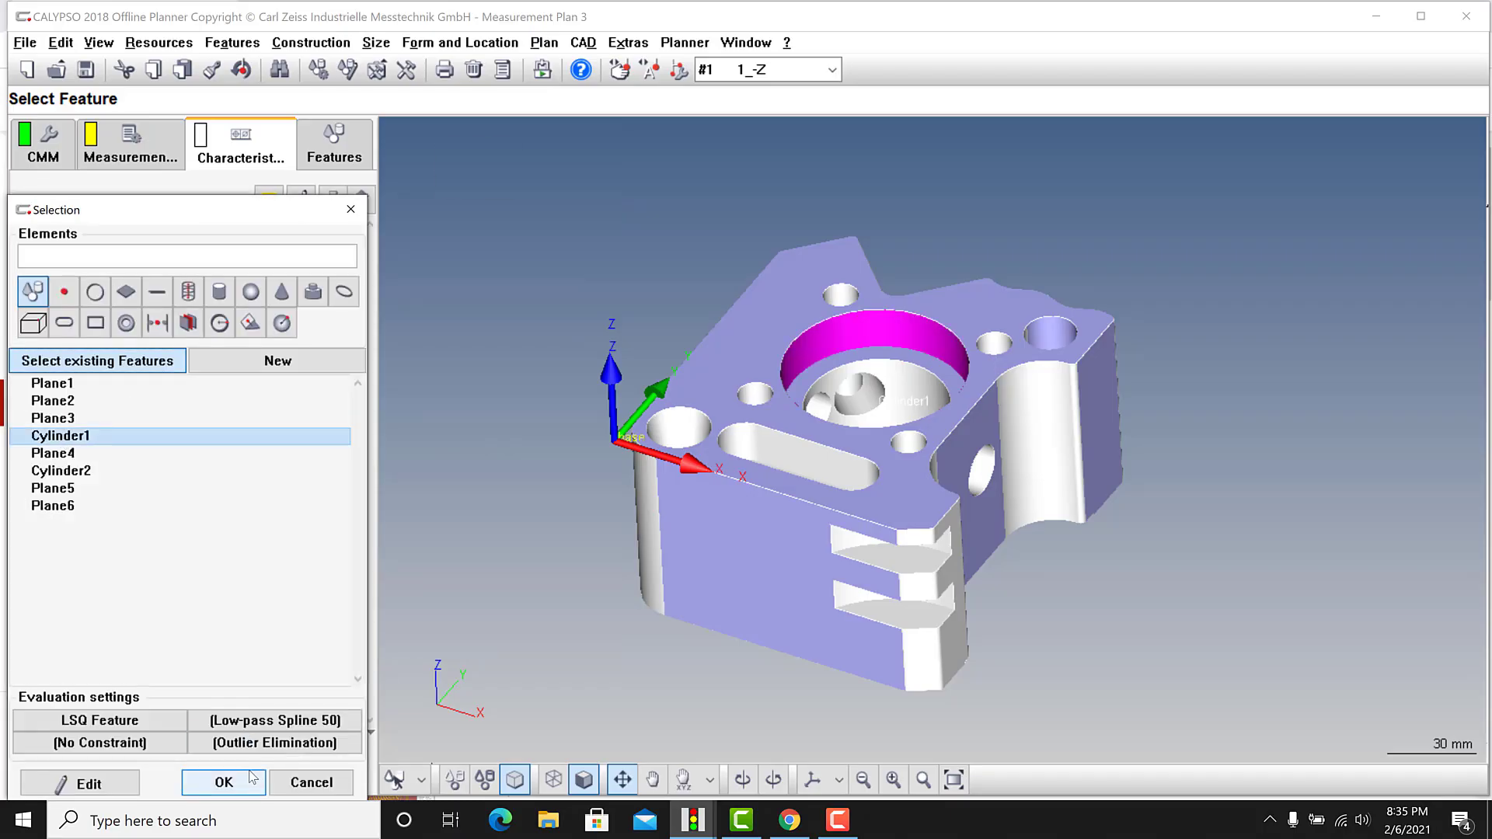
{"action": "left_click", "coordinate": [223, 782]}
Step: Reference the cda alignment as True Position3's datum and confirm
{"action": "left_click", "coordinate": [98, 490]}
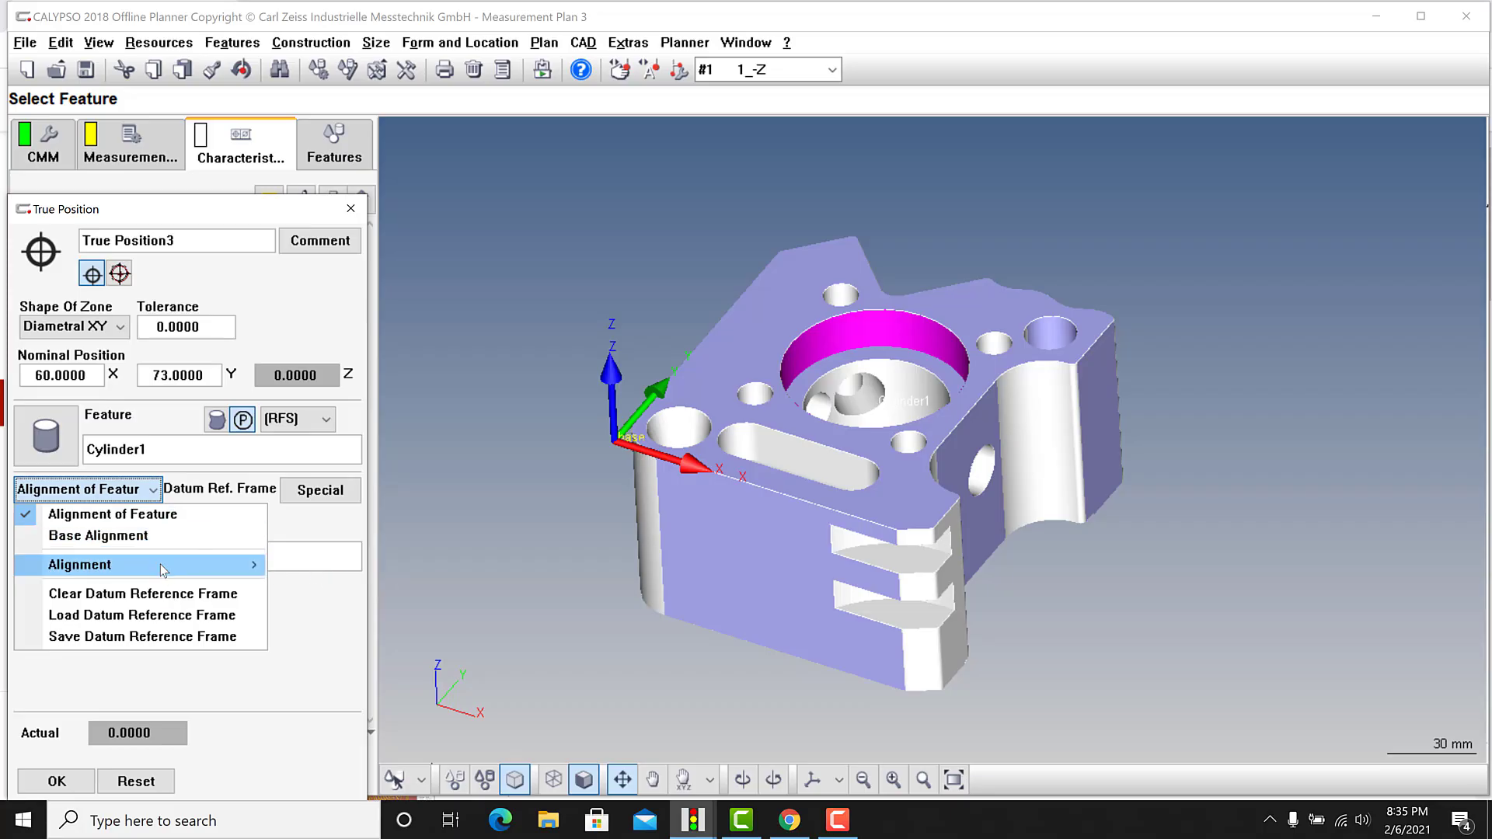
{"action": "mouse_move", "coordinate": [161, 565]}
{"action": "left_click", "coordinate": [284, 563]}
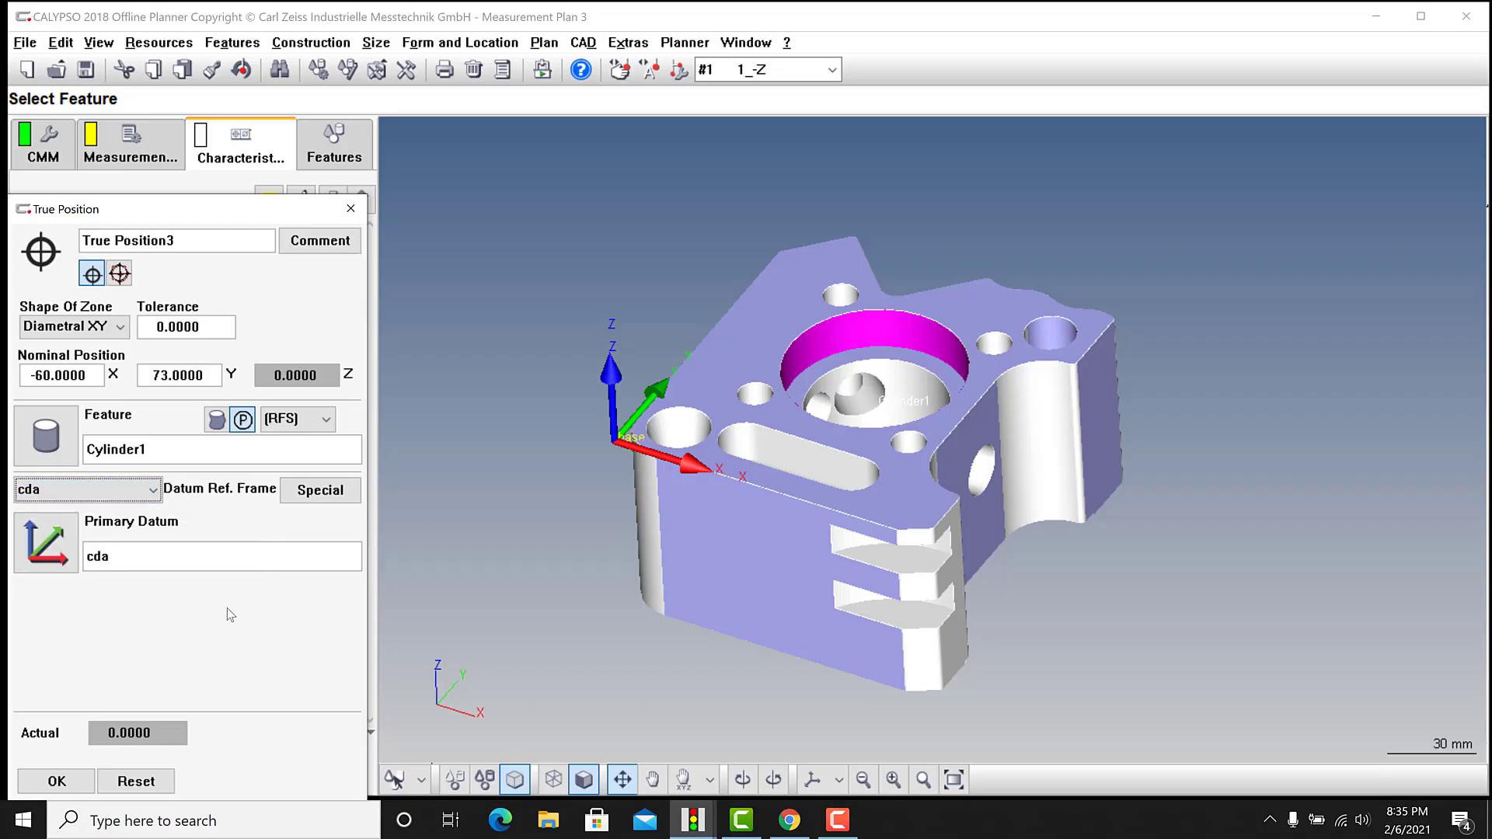
{"action": "left_click", "coordinate": [77, 789]}
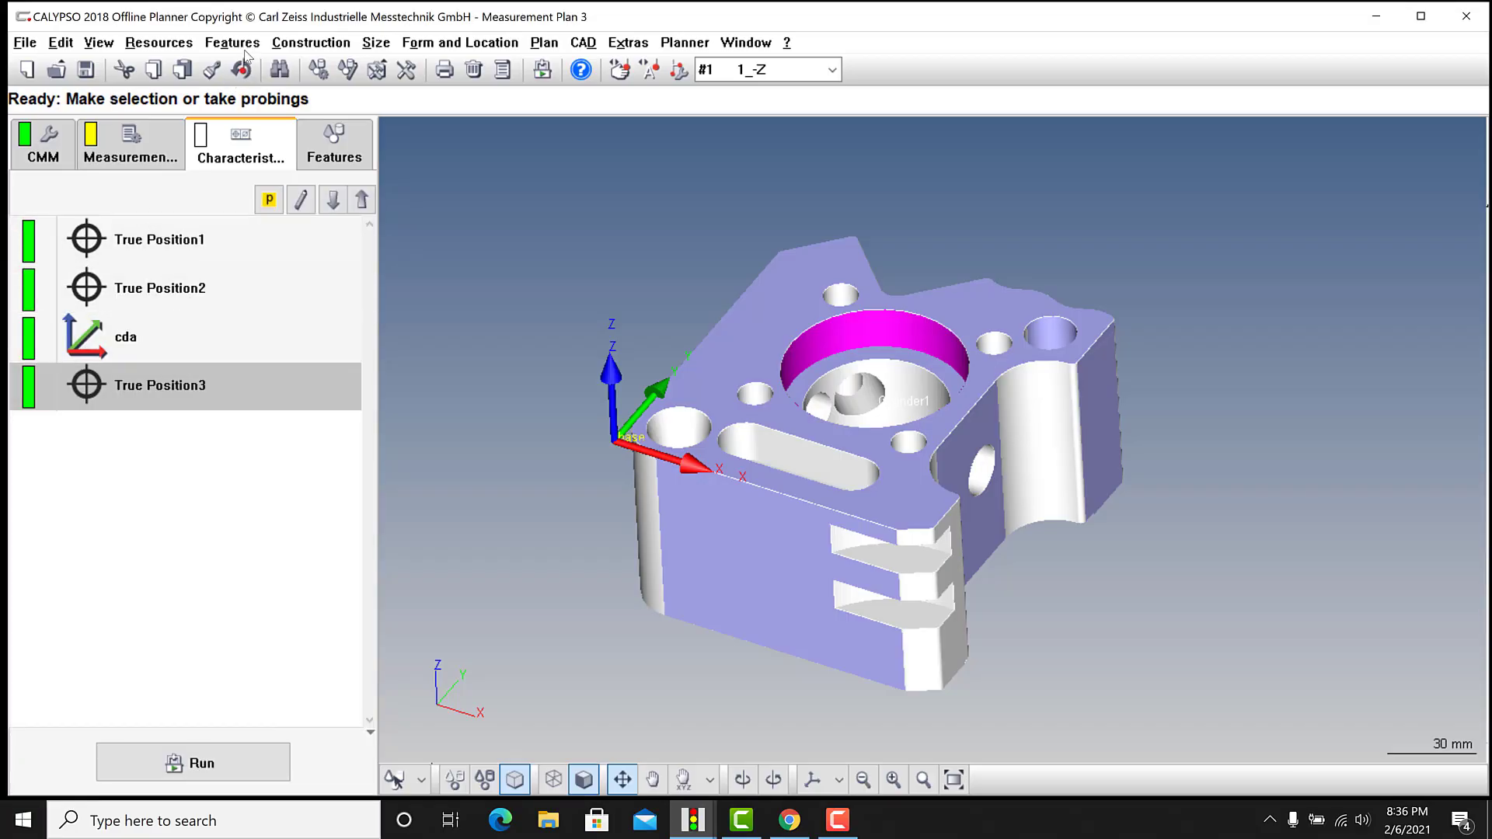
{"action": "left_click", "coordinate": [183, 45]}
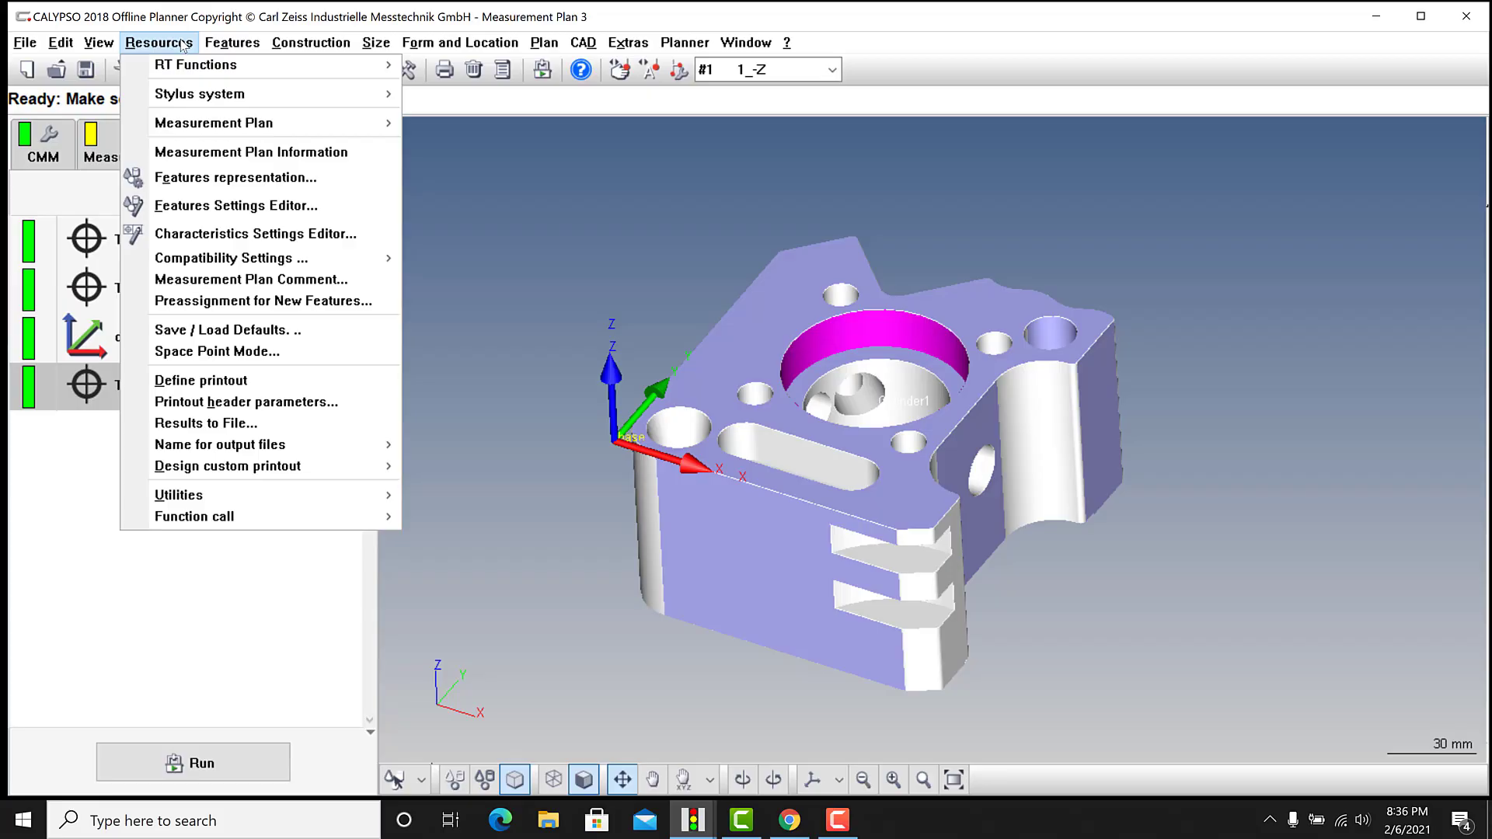
{"action": "mouse_move", "coordinate": [262, 491]}
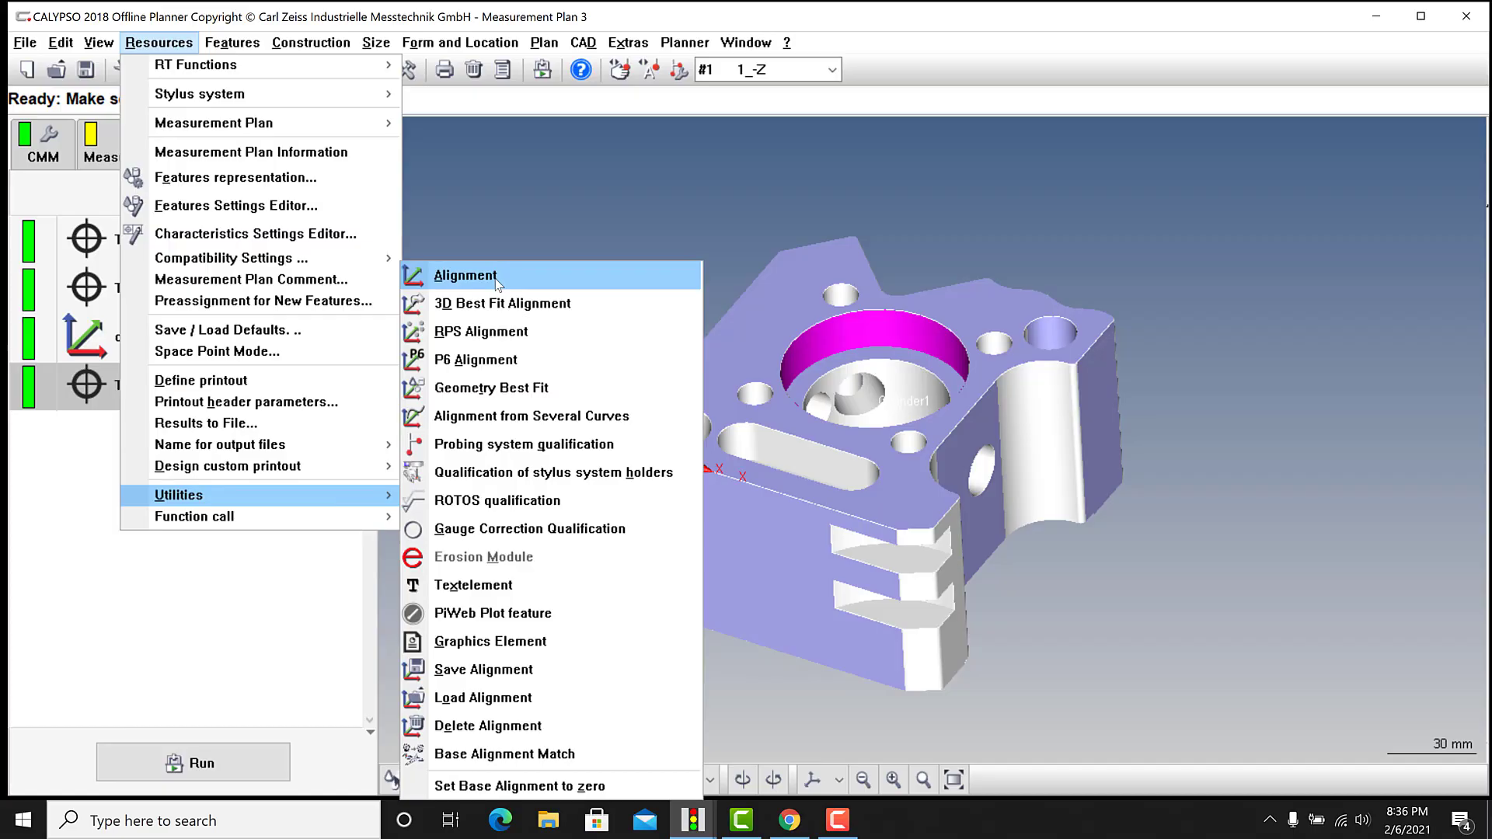
{"action": "left_click", "coordinate": [508, 240]}
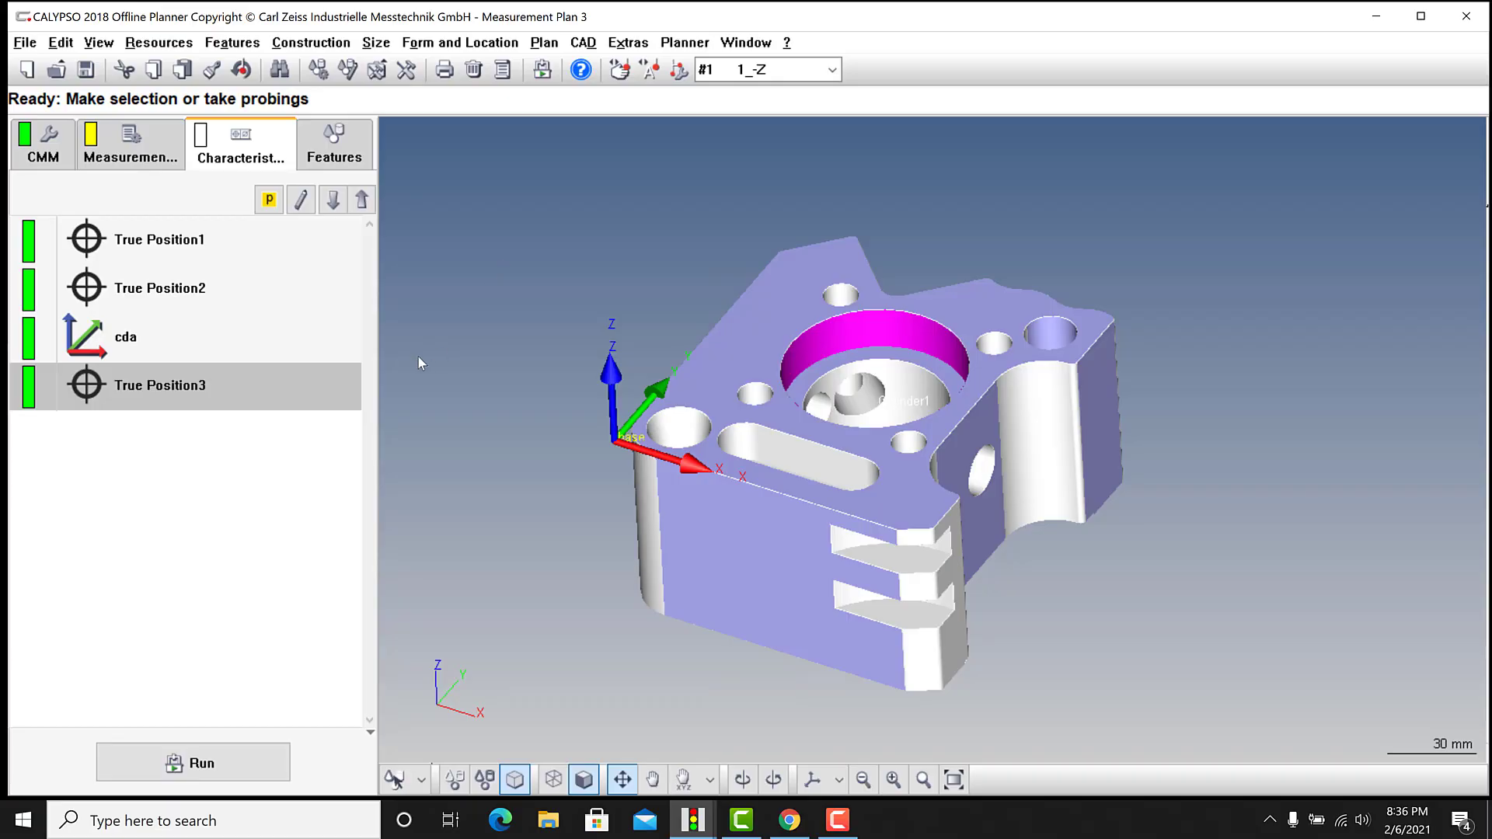
{"action": "double_click", "coordinate": [87, 284]}
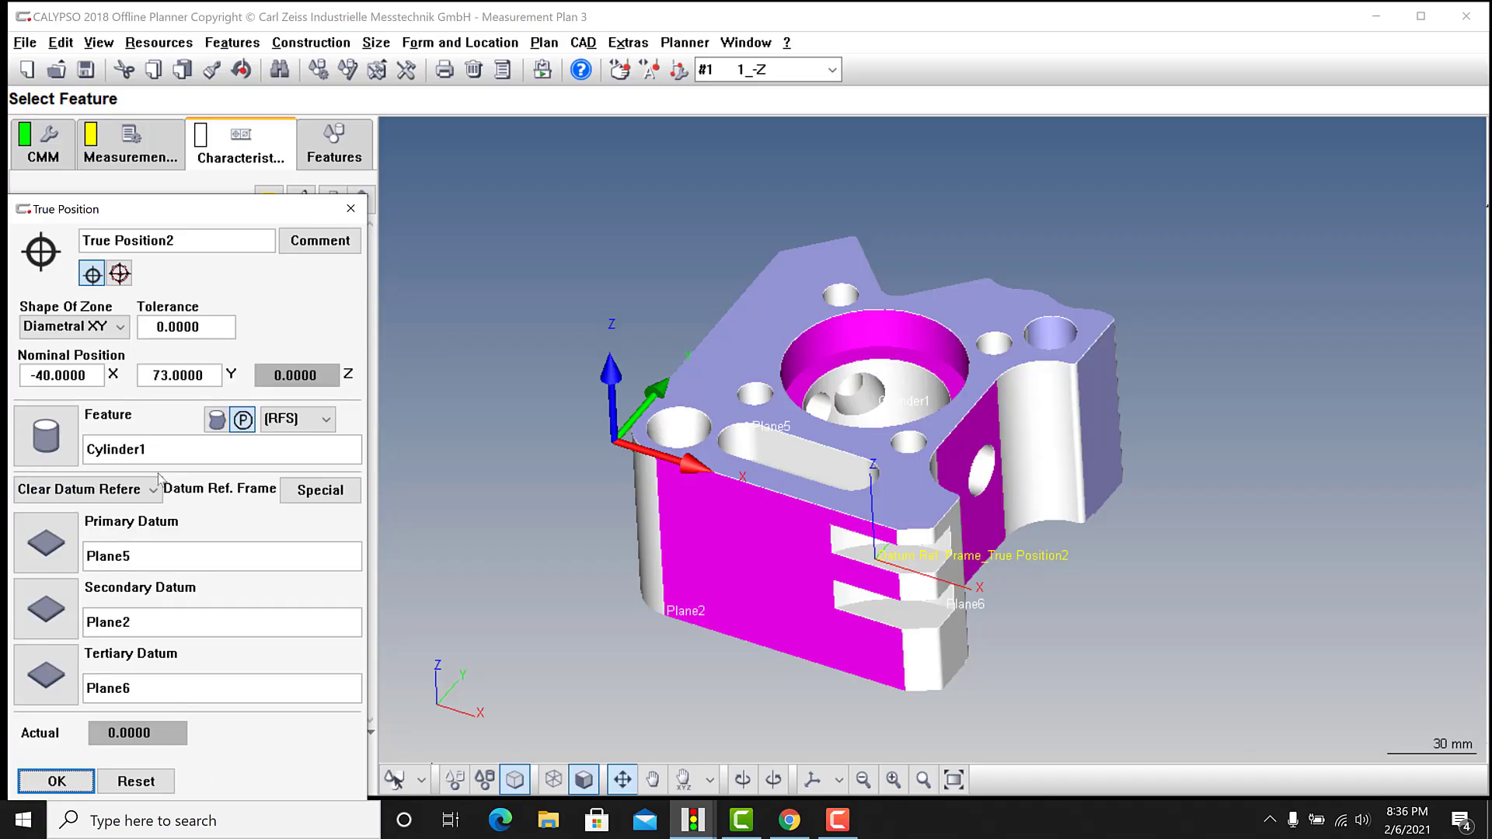
{"action": "left_click", "coordinate": [350, 209]}
{"action": "left_click", "coordinate": [118, 334]}
{"action": "double_click", "coordinate": [118, 299]}
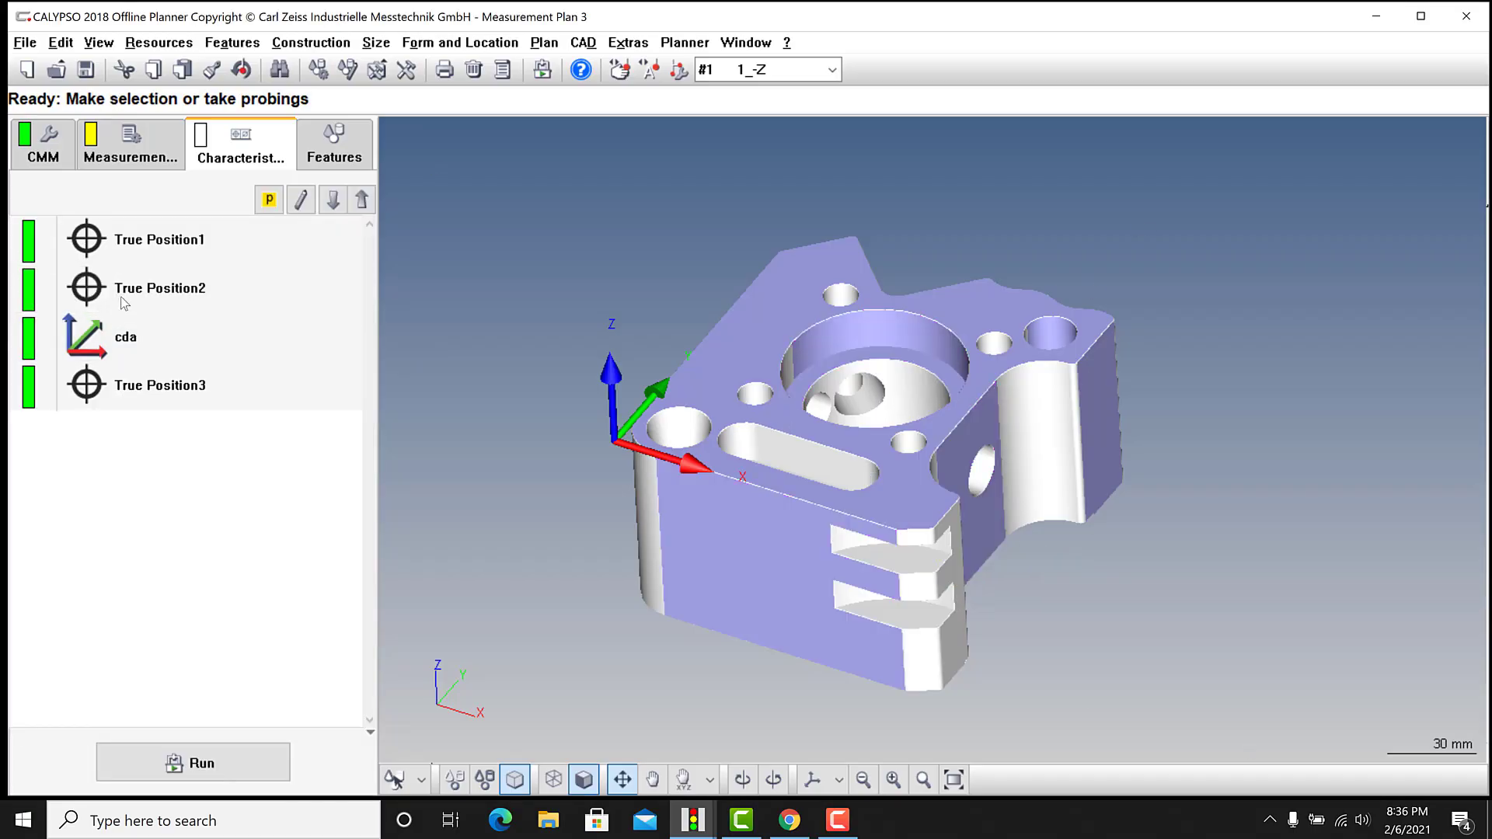
{"action": "left_click", "coordinate": [105, 491]}
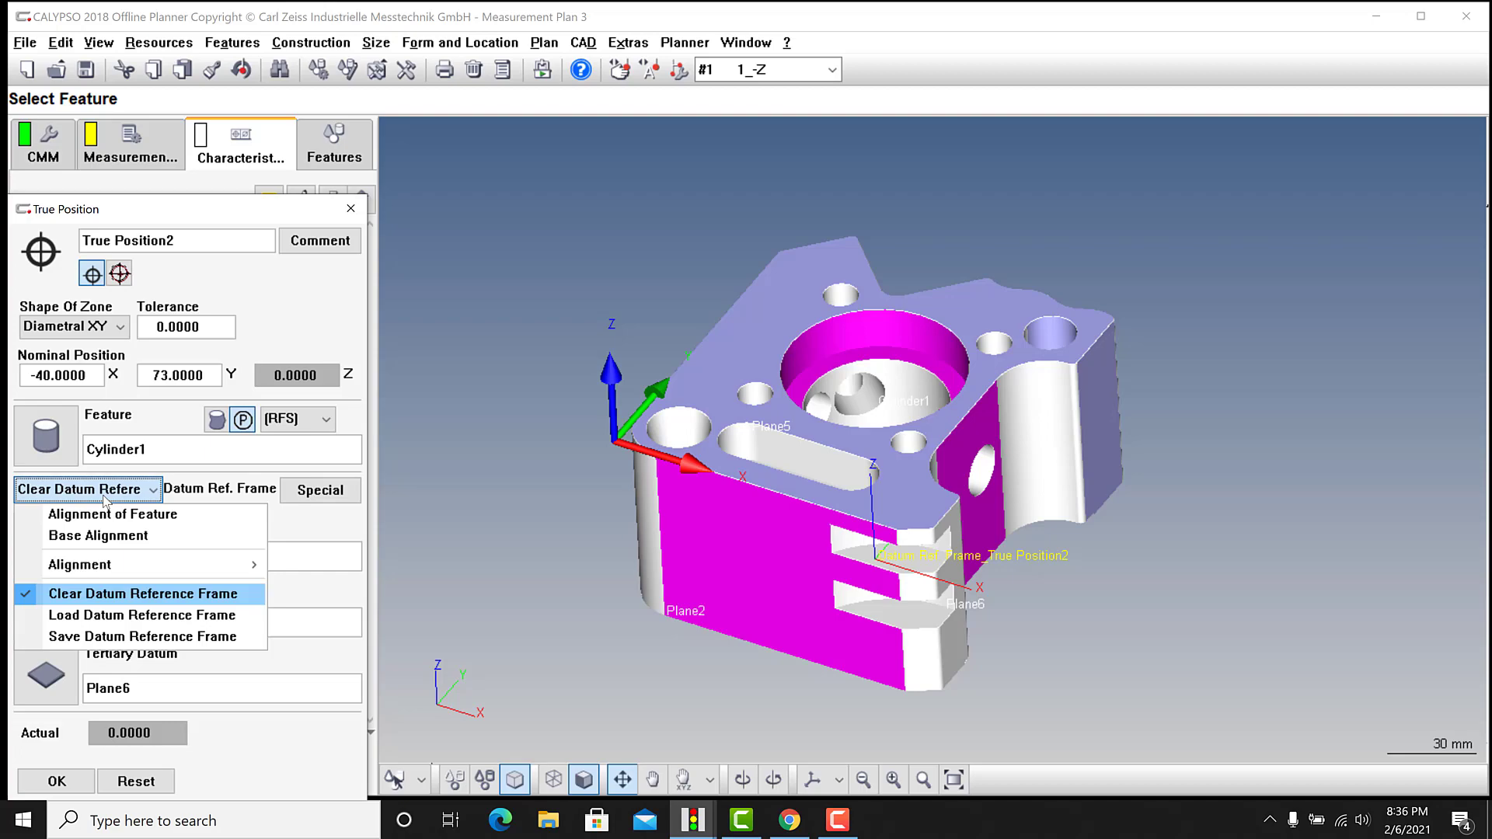
{"action": "left_click", "coordinate": [91, 618]}
{"action": "left_click", "coordinate": [229, 548]}
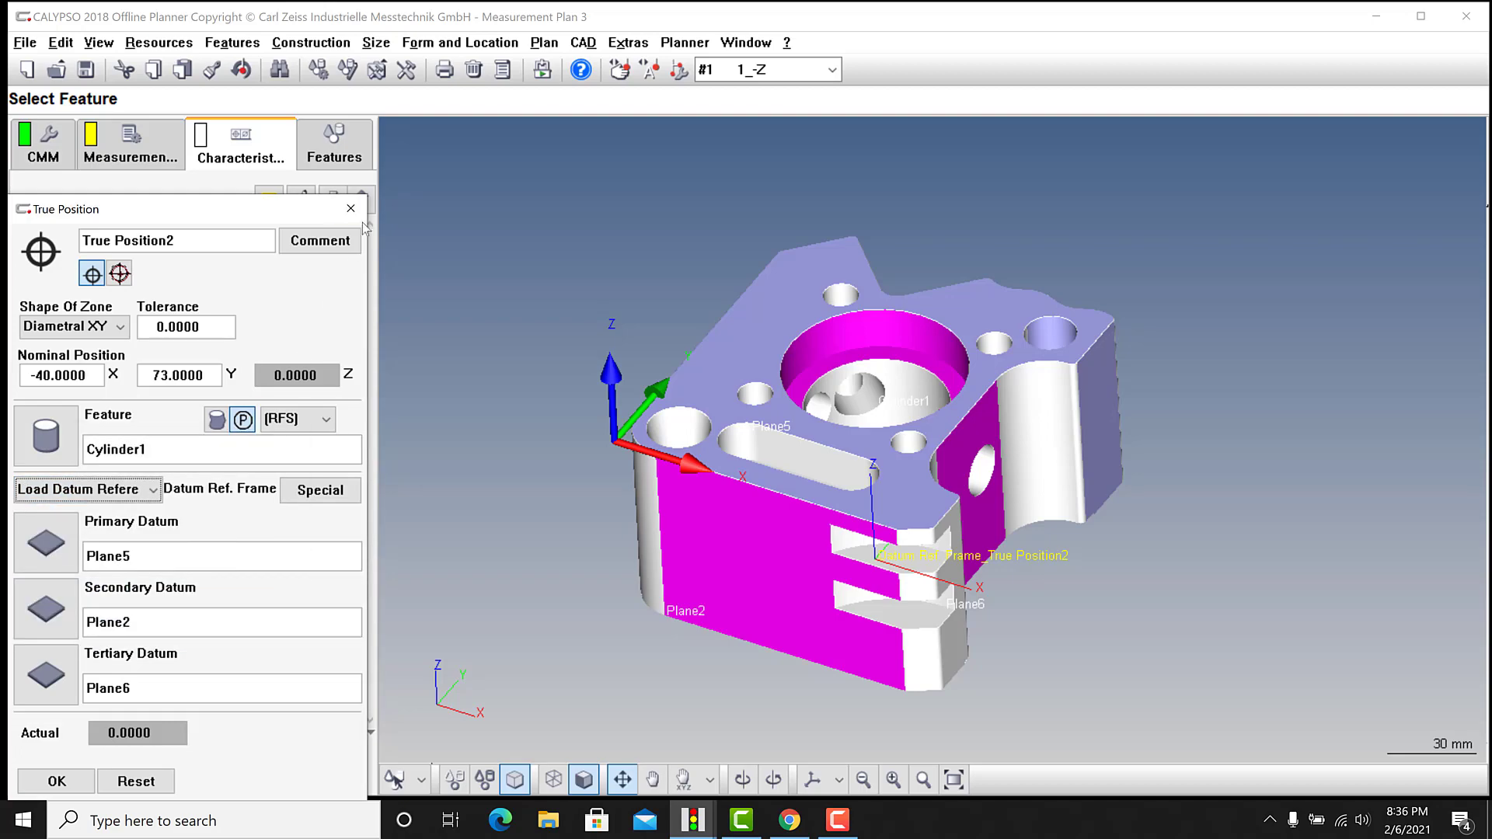
{"action": "left_click", "coordinate": [359, 214]}
{"action": "left_click", "coordinate": [155, 355]}
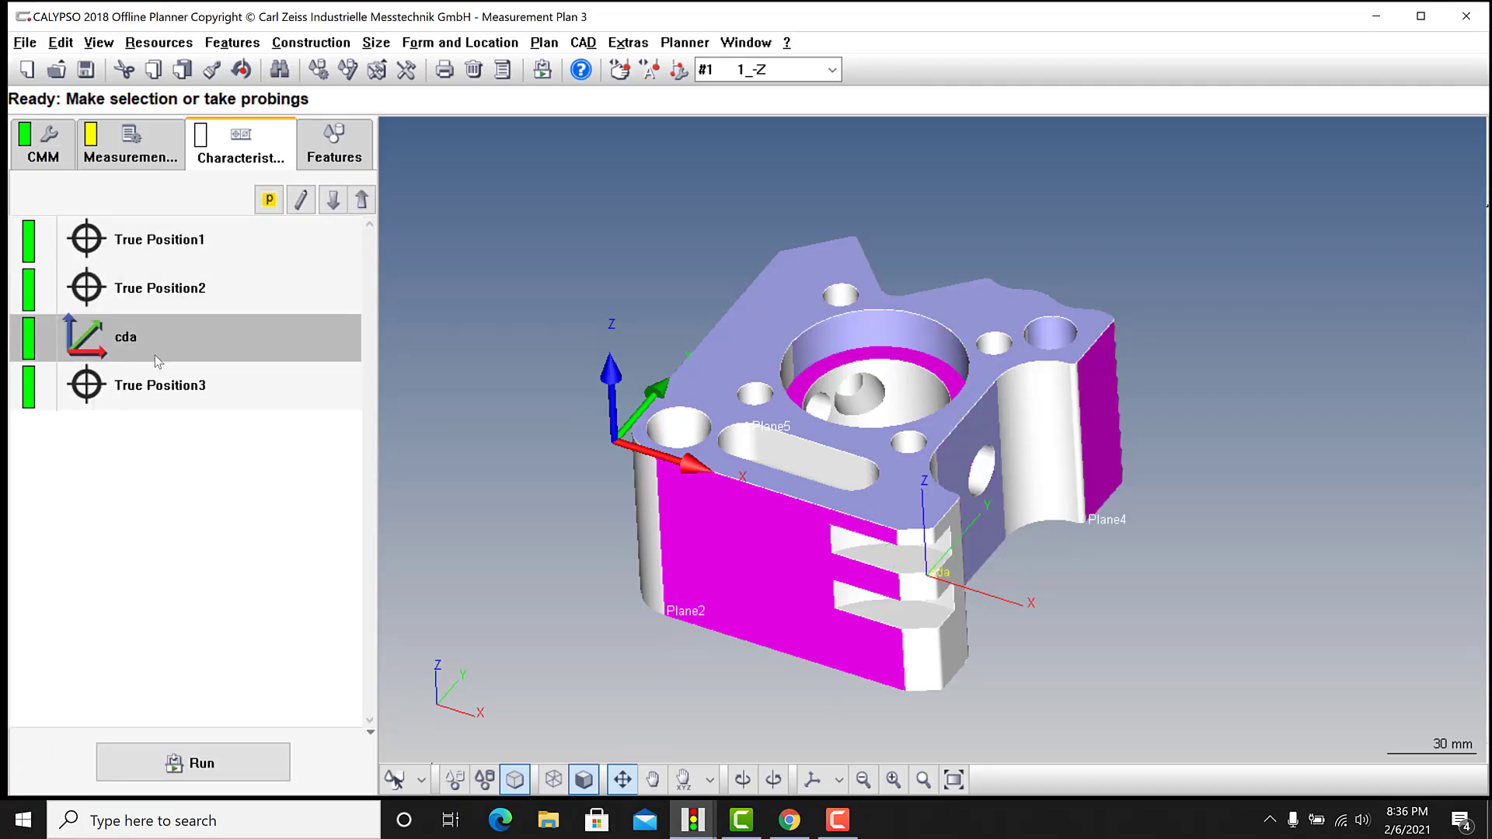
{"action": "left_click", "coordinate": [159, 42]}
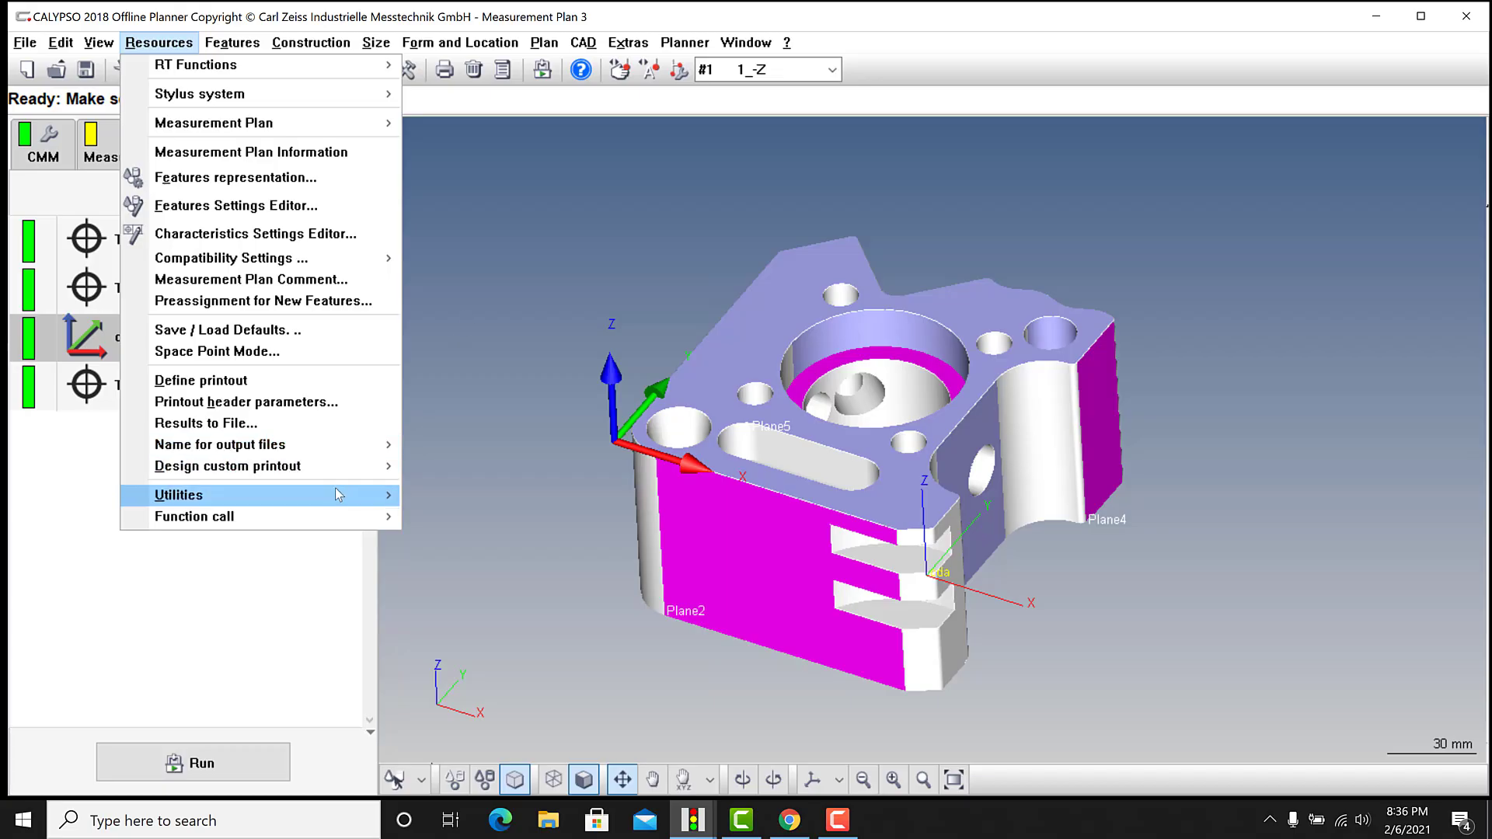
{"action": "mouse_move", "coordinate": [329, 491]}
{"action": "left_click", "coordinate": [109, 389]}
{"action": "left_click", "coordinate": [123, 367]}
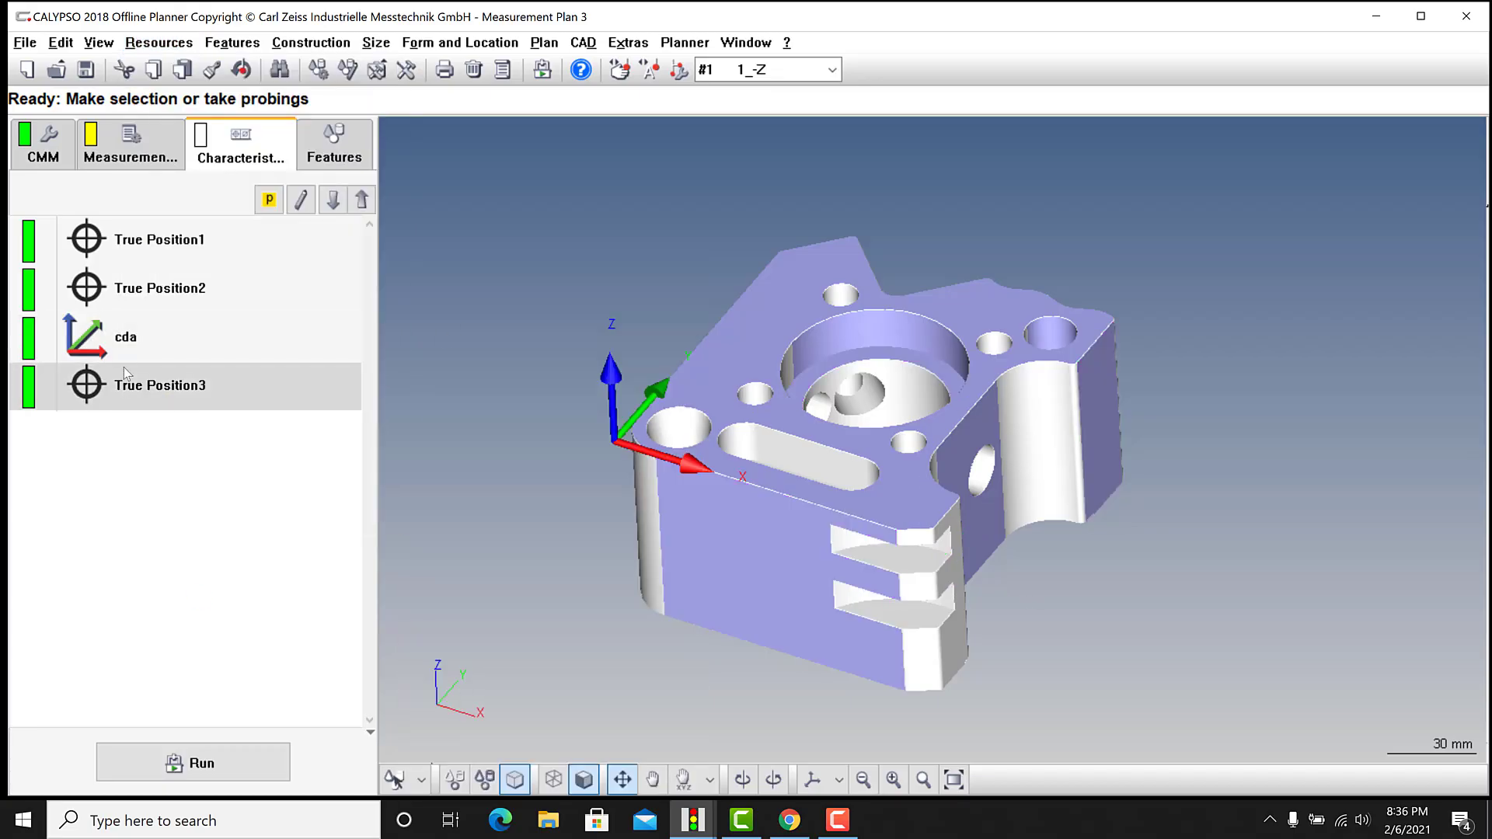
{"action": "left_click", "coordinate": [124, 335]}
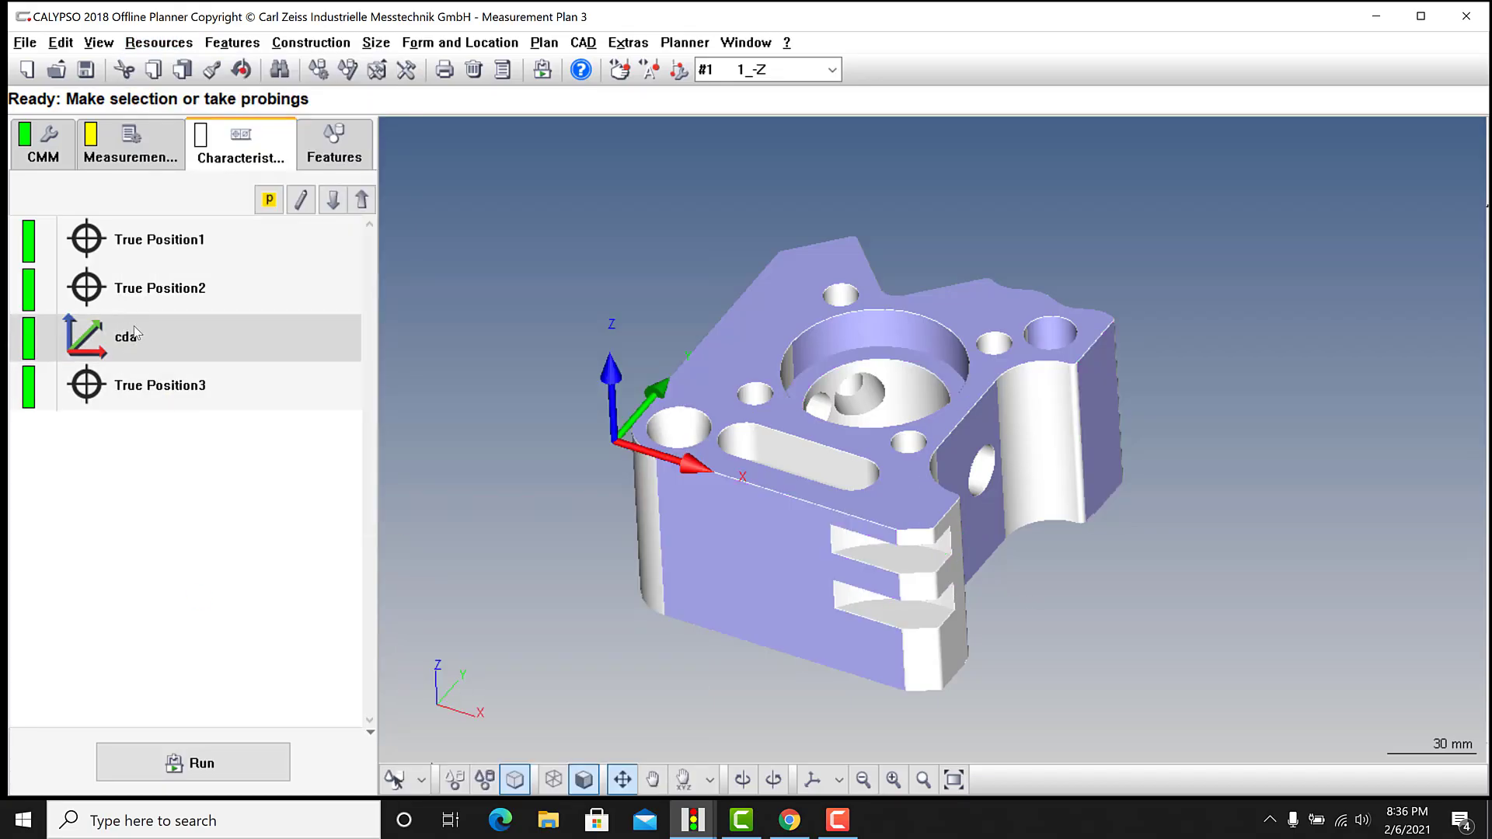
{"action": "left_click", "coordinate": [135, 340]}
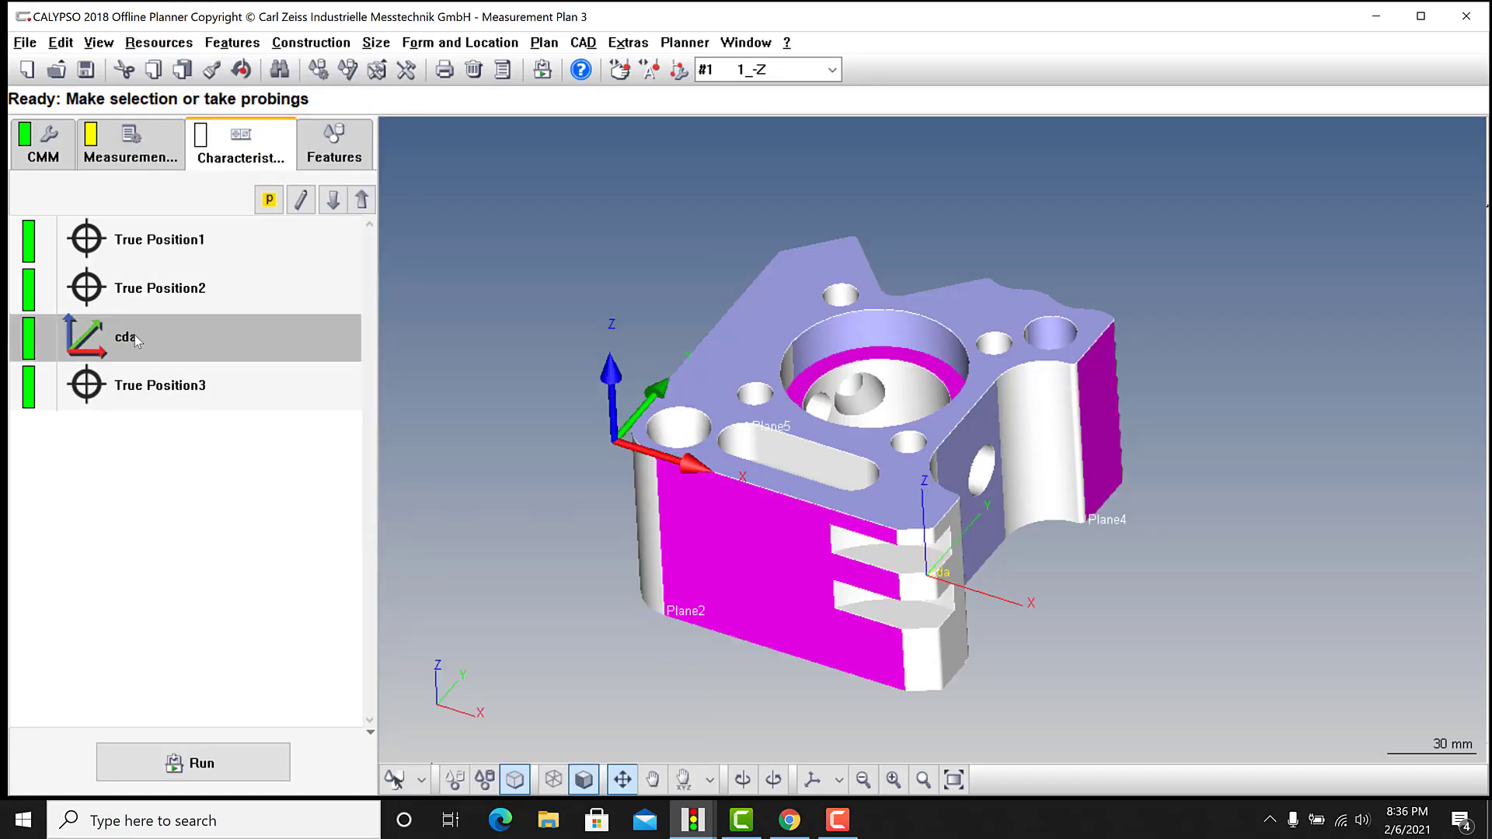
Step: Switch True Position1's datum reference frame to Base Alignment and confirm
{"action": "double_click", "coordinate": [152, 241]}
{"action": "left_click", "coordinate": [85, 488]}
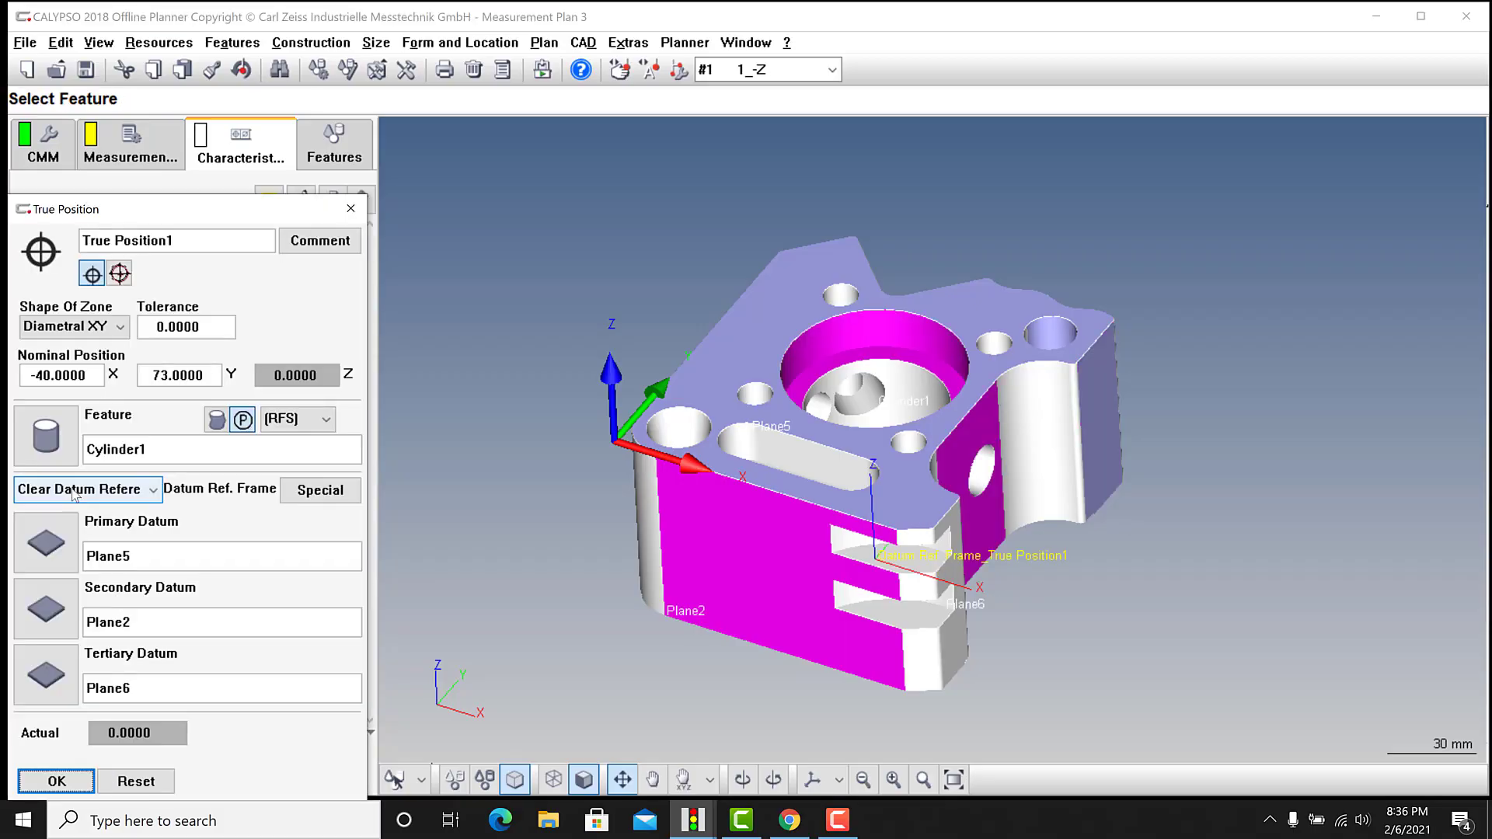
{"action": "left_click", "coordinate": [77, 534]}
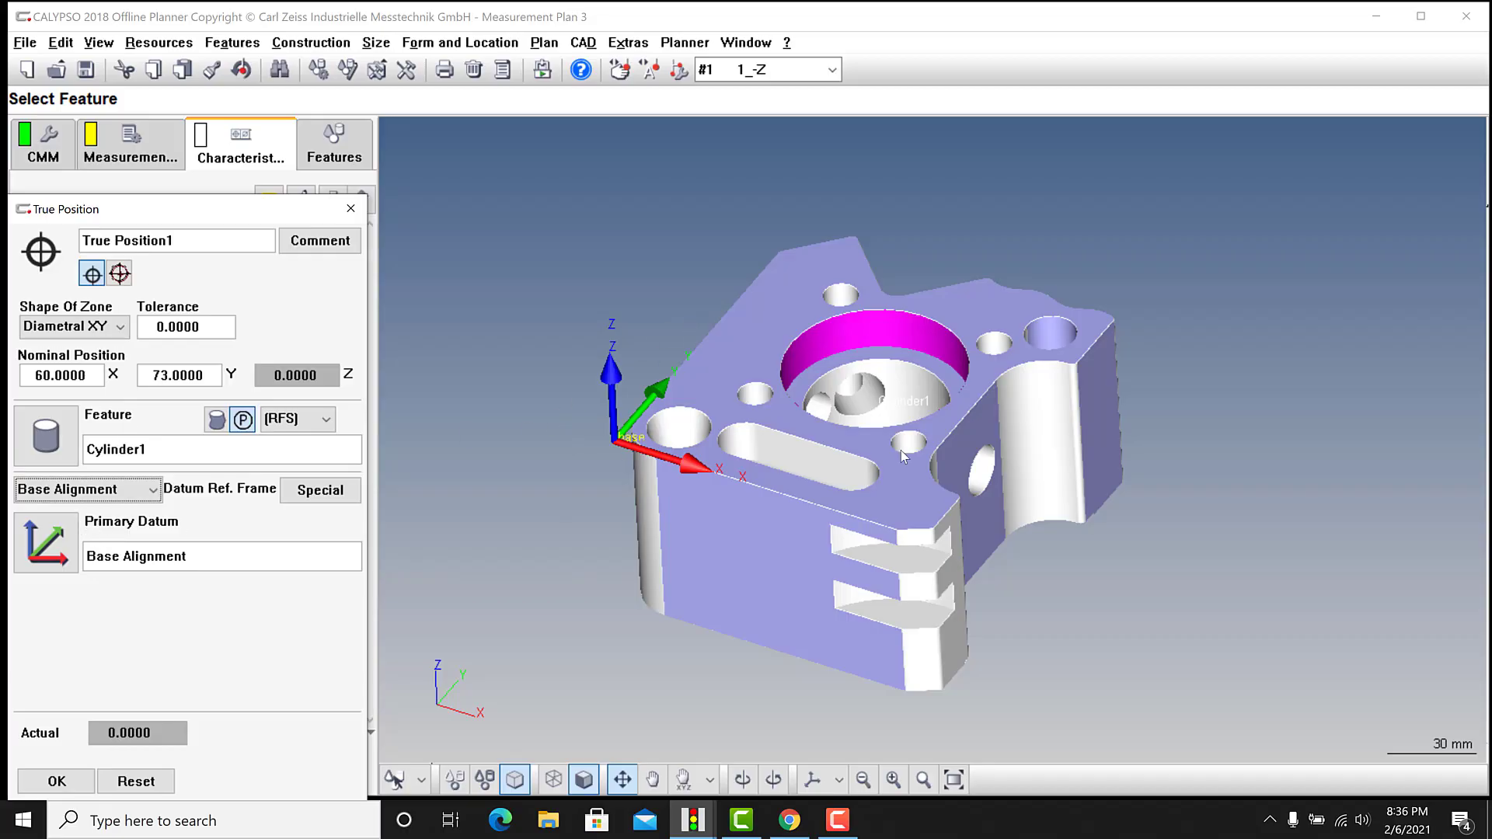
{"action": "left_click", "coordinate": [62, 783]}
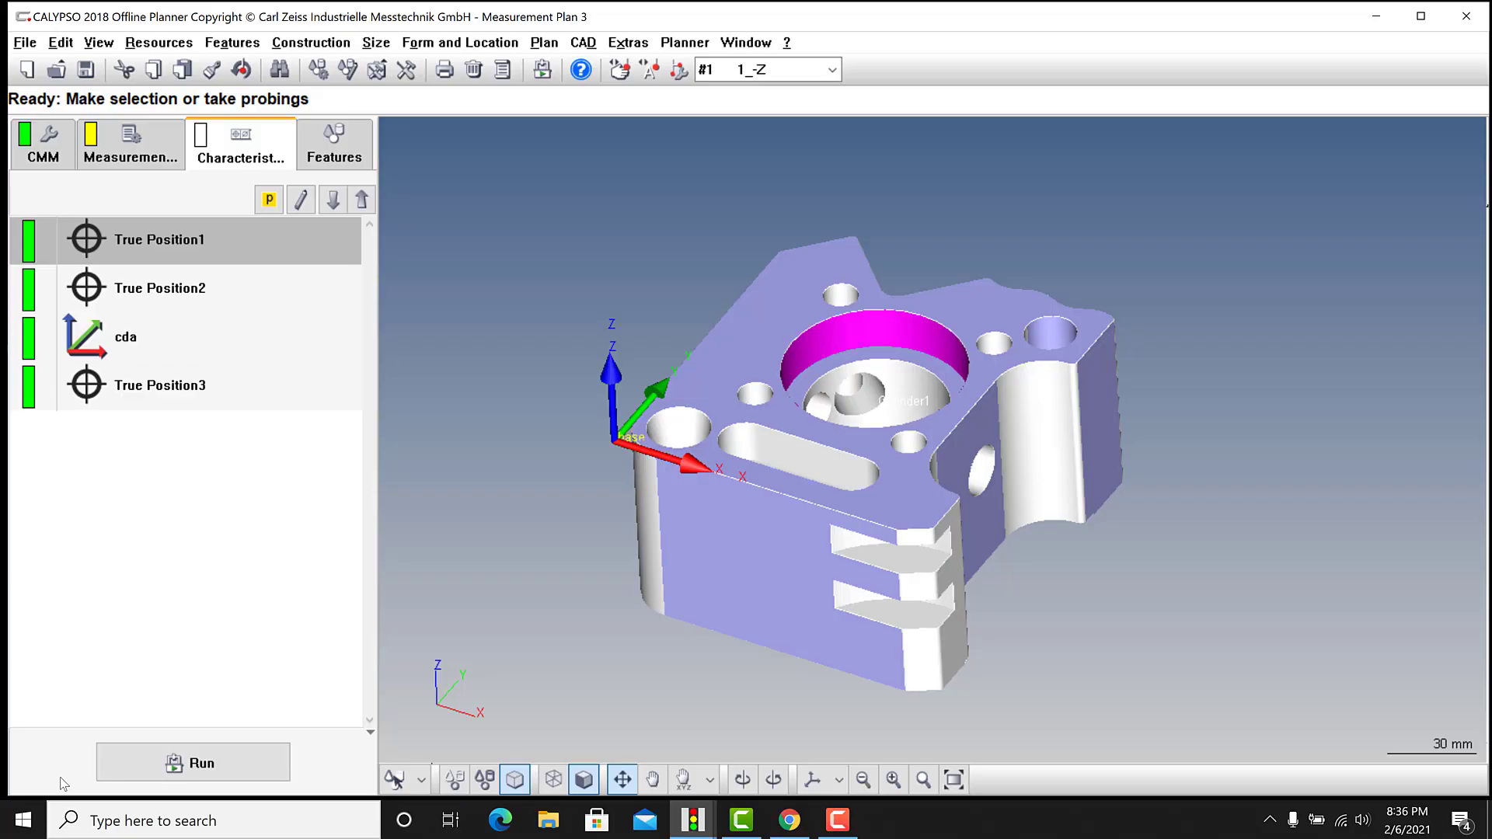